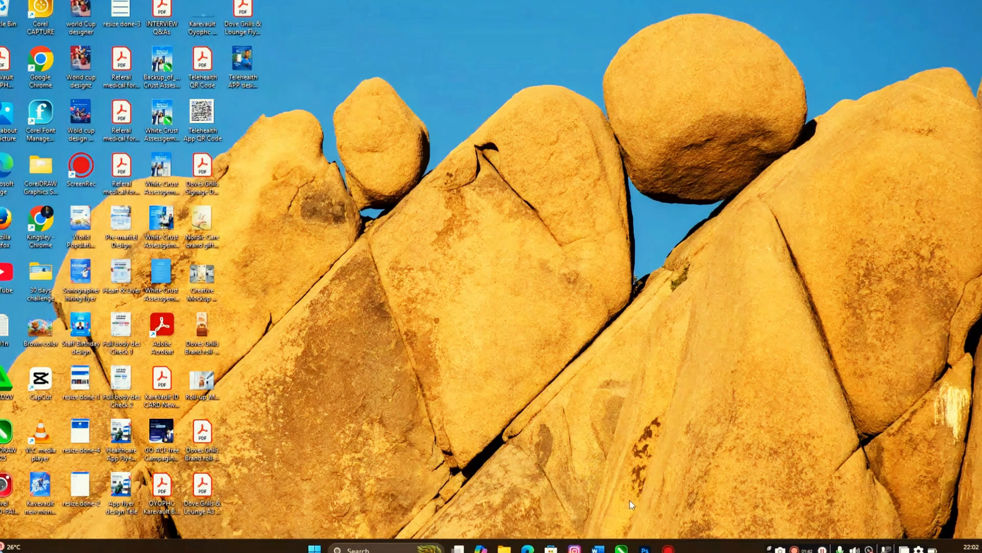
# Switch to Photoshop and start a new file
pyautogui.click(644, 548)
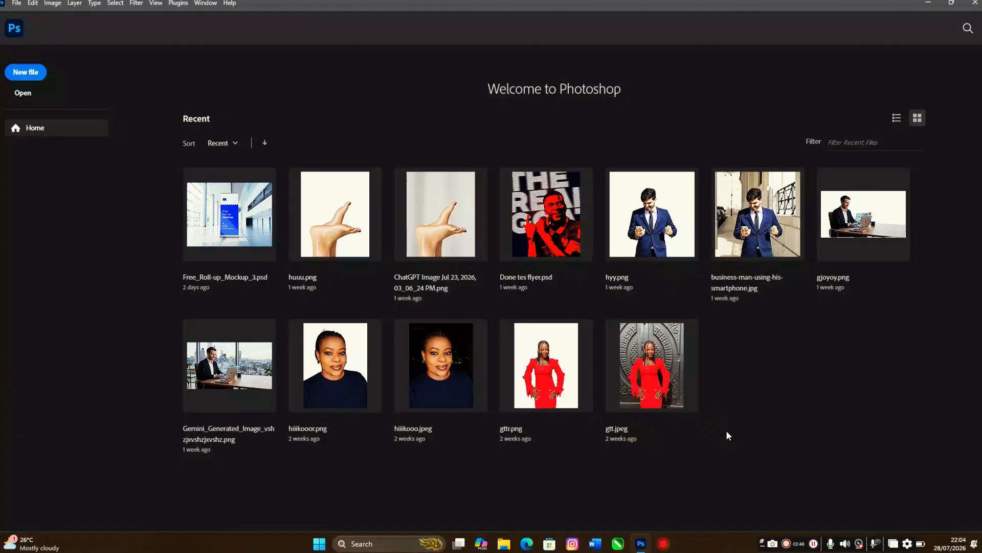
pyautogui.click(22, 72)
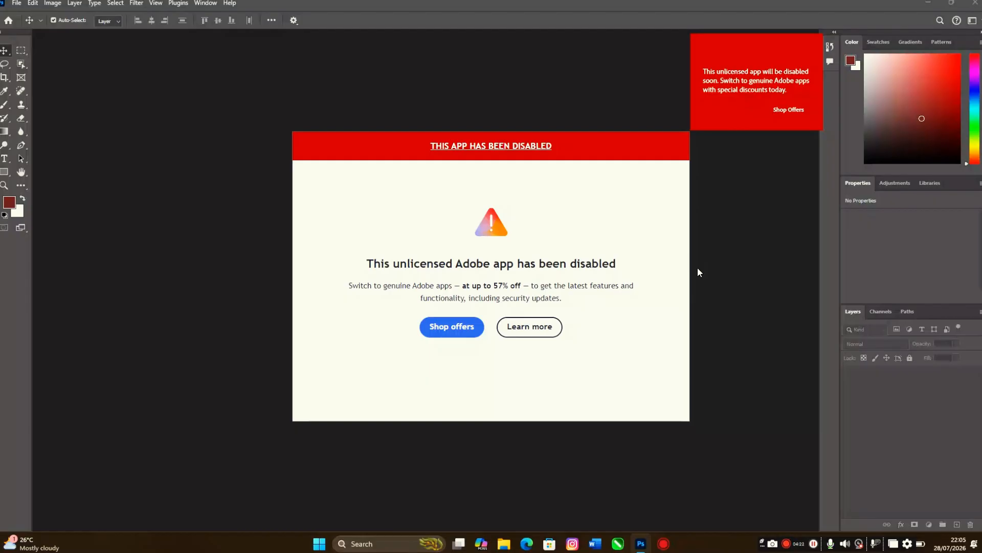
pyautogui.click(688, 274)
pyautogui.click(688, 274)
pyautogui.click(660, 441)
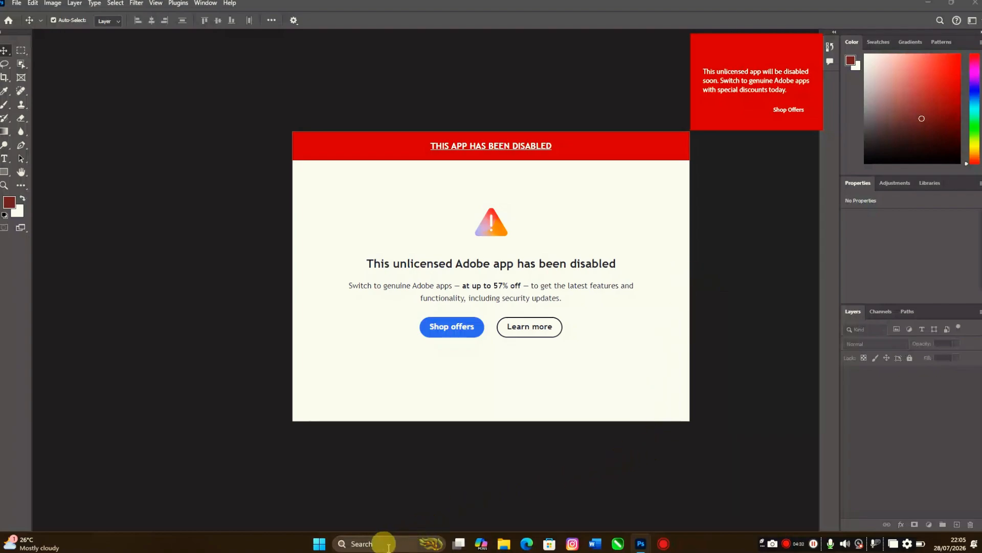
pyautogui.click(930, 6)
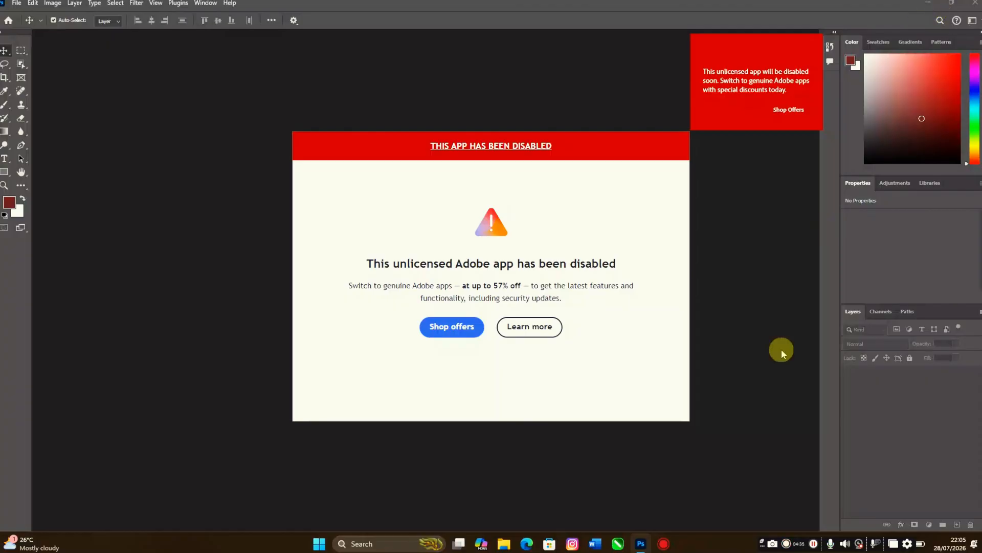
pyautogui.click(981, 551)
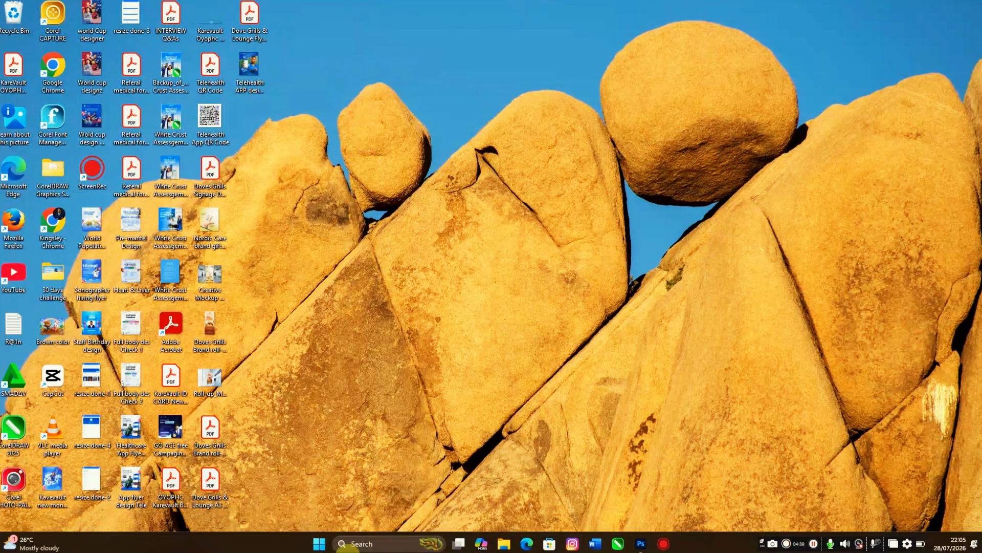
# Search Windows for "fire" and open Windows Defender Firewall
pyautogui.click(372, 544)
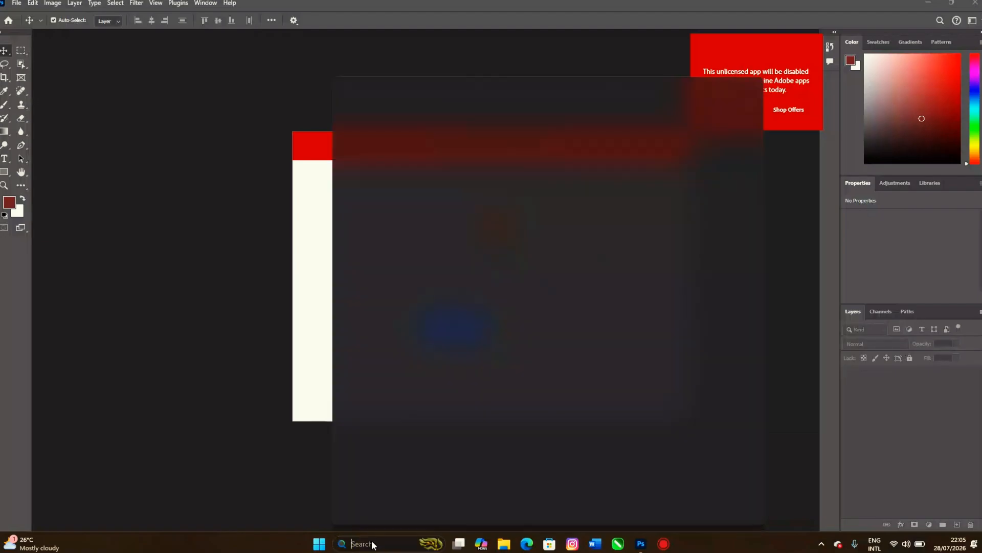
pyautogui.write('wall')
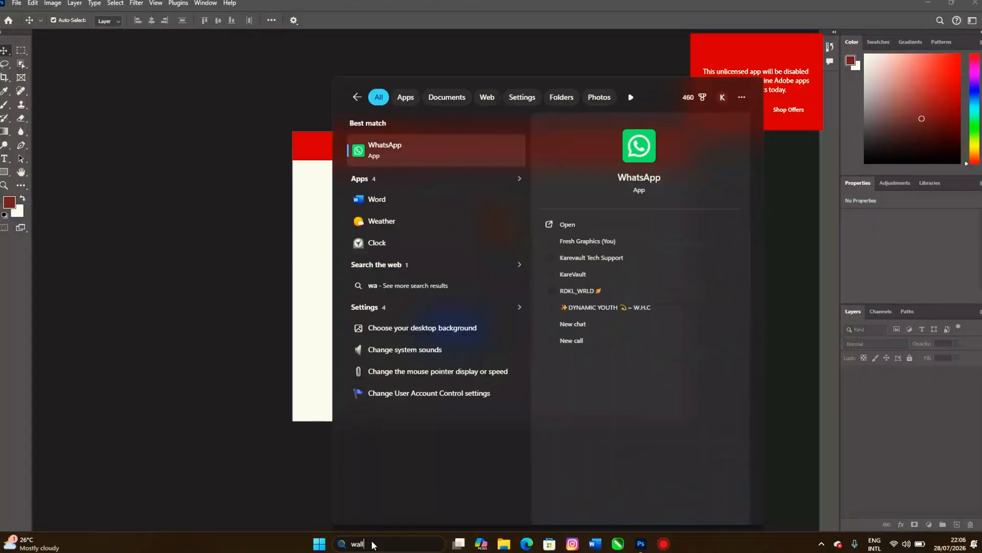
pyautogui.press('BackSpace')
pyautogui.press('BackSpace')
pyautogui.press('BackSpace')
pyautogui.press('BackSpace')
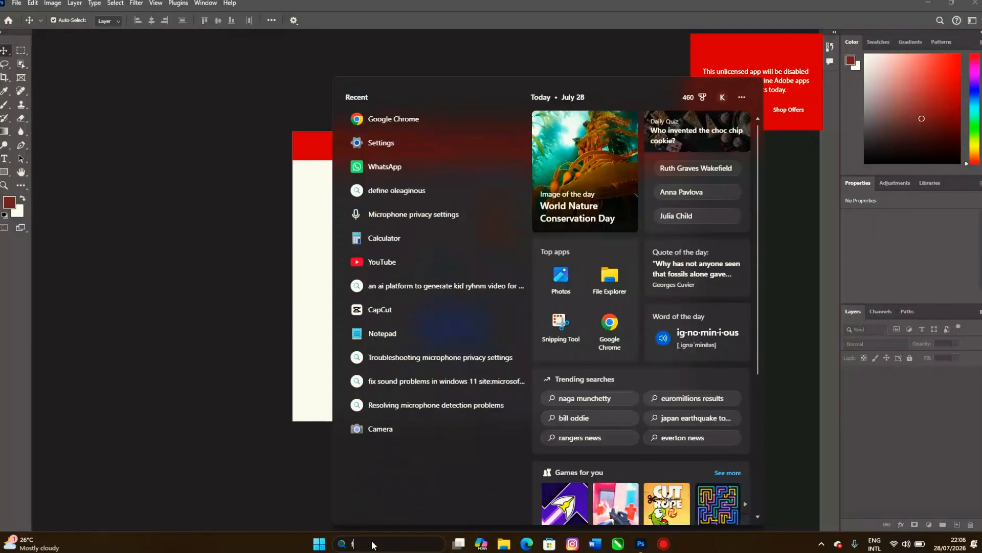
pyautogui.write('fire')
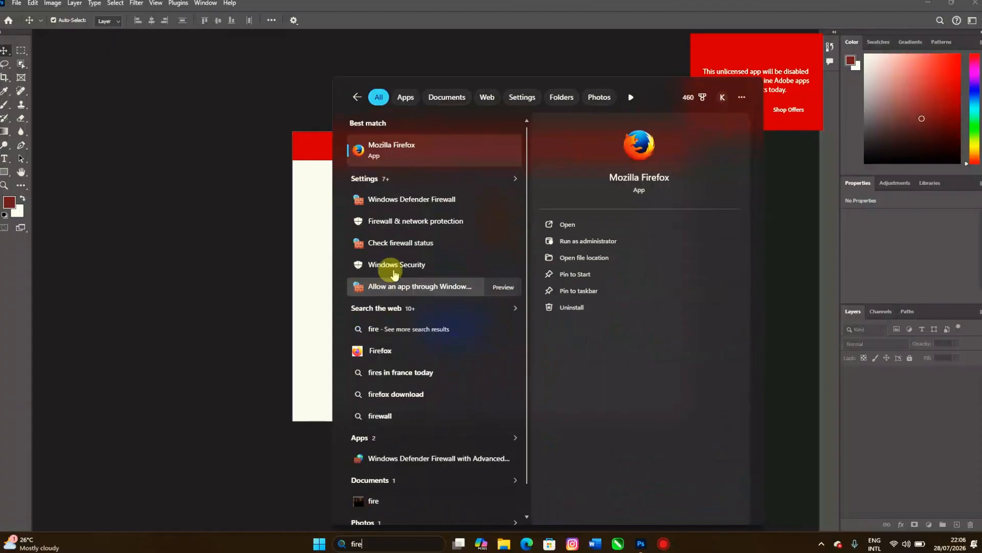
pyautogui.click(418, 209)
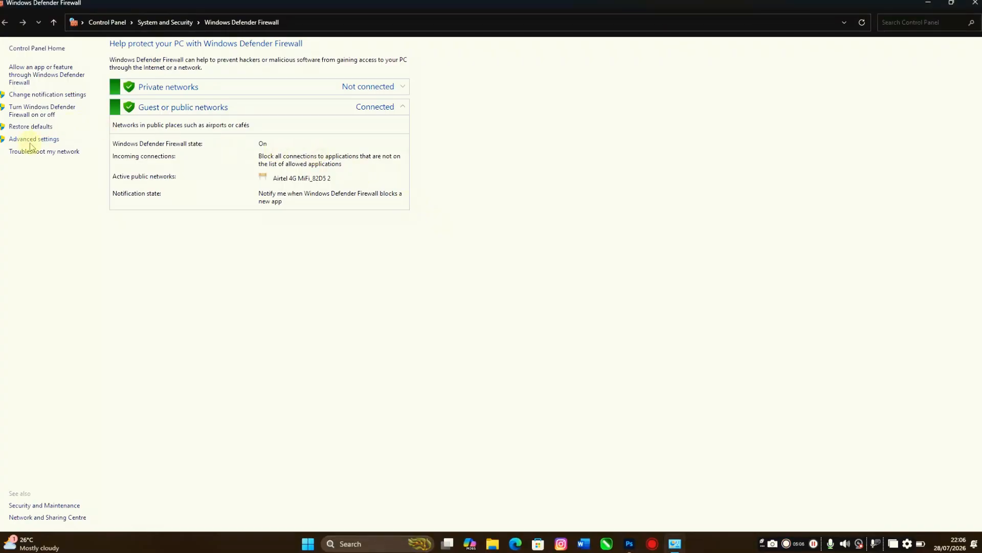
# Open the firewall's advanced settings and start a new inbound rule of type Program
pyautogui.click(33, 142)
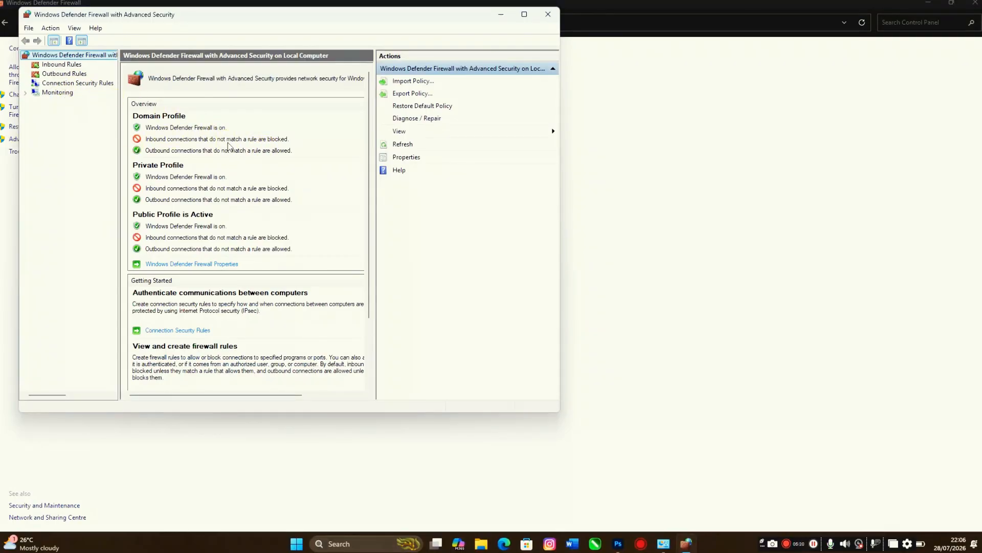
pyautogui.click(60, 66)
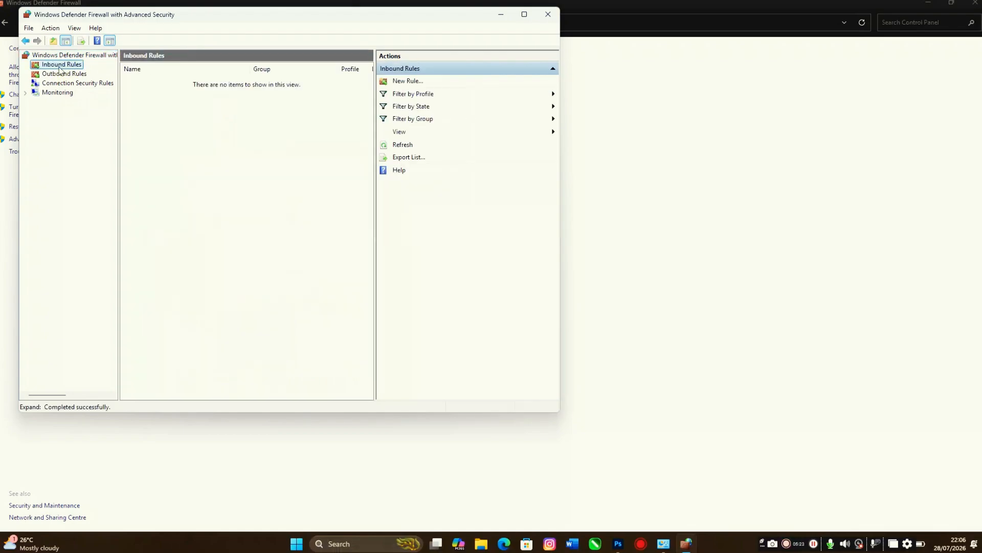
pyautogui.click(412, 83)
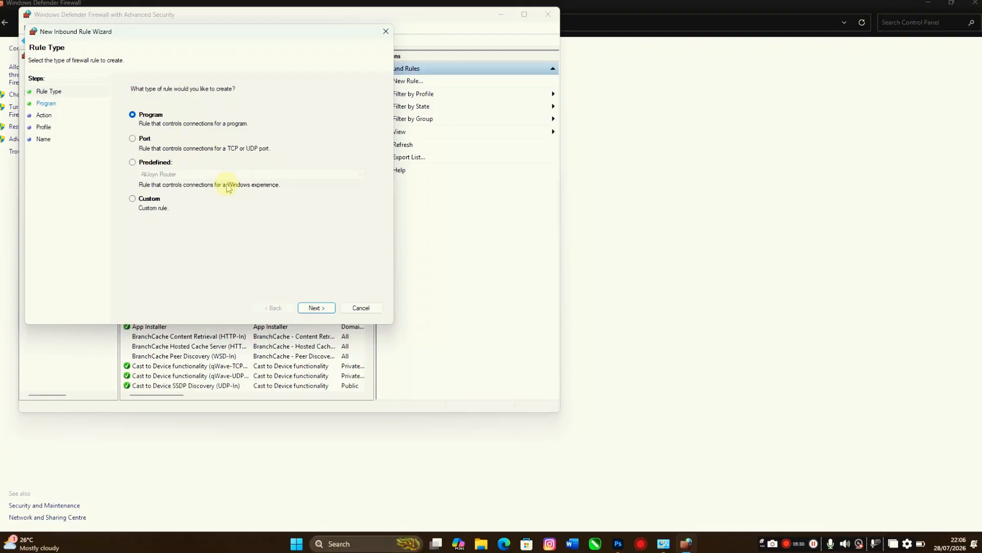
pyautogui.click(322, 310)
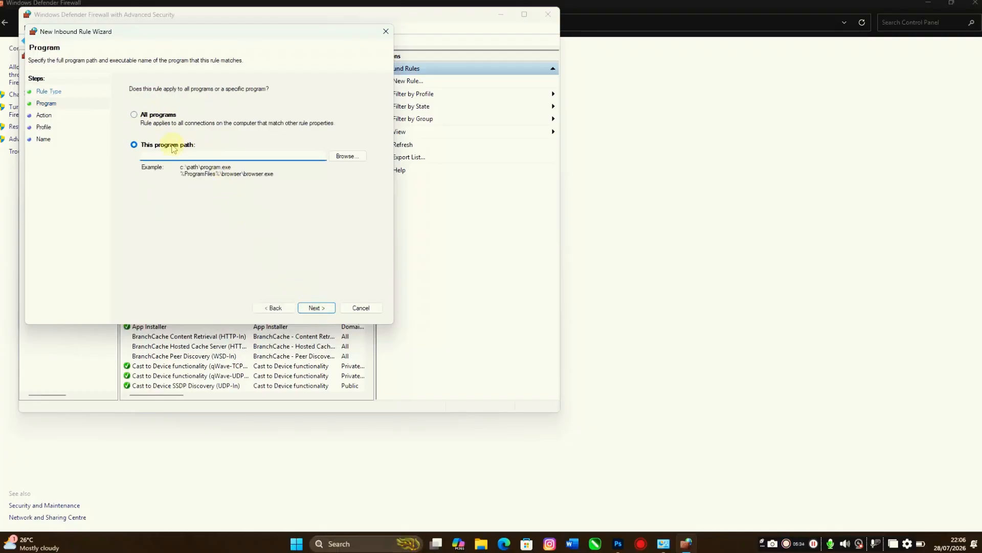
pyautogui.click(249, 157)
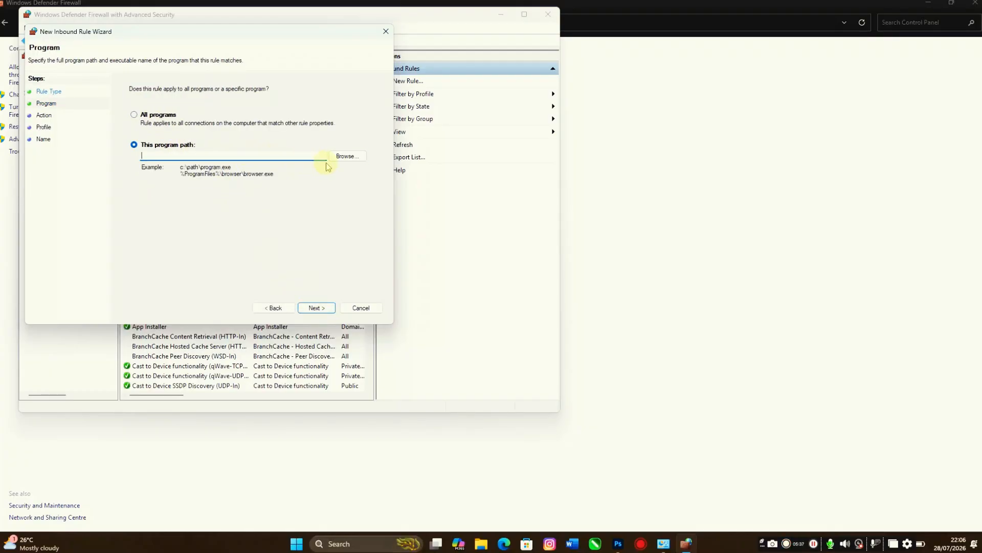
pyautogui.click(345, 157)
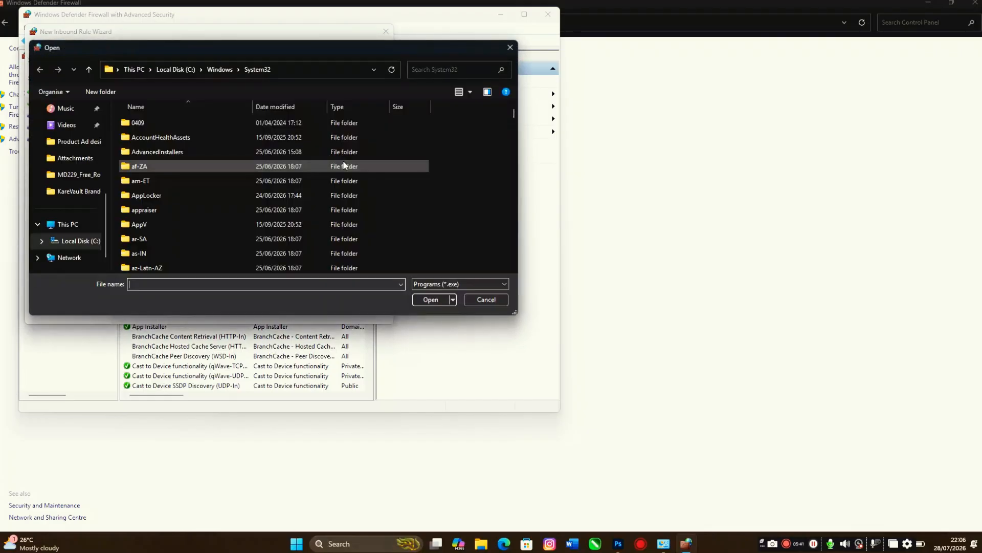
pyautogui.click(97, 242)
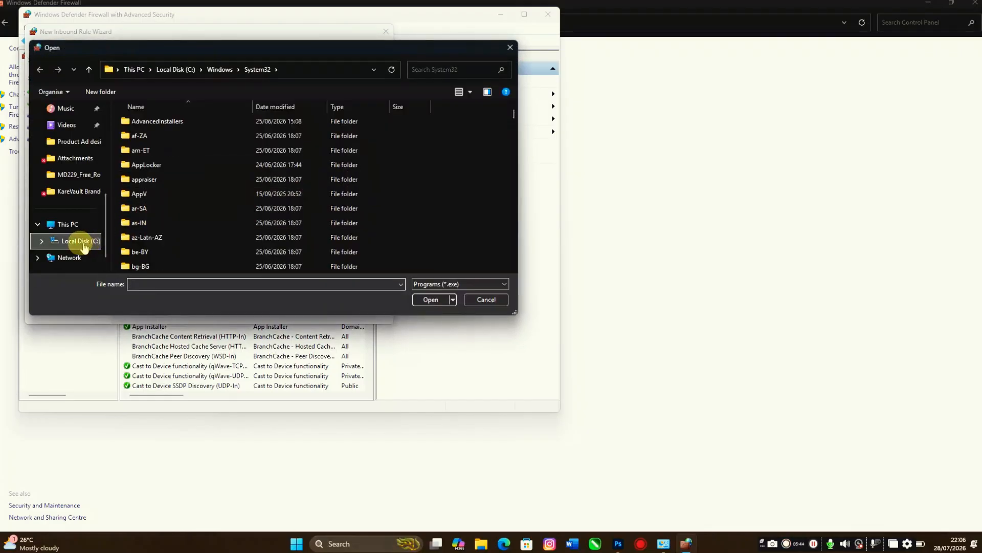
pyautogui.doubleClick(168, 163)
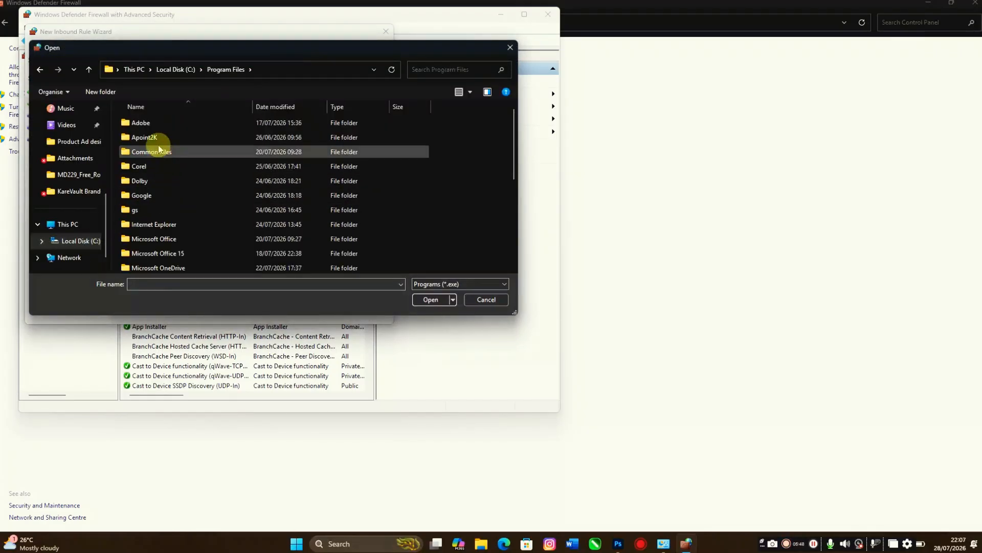
pyautogui.doubleClick(156, 124)
pyautogui.click(181, 155)
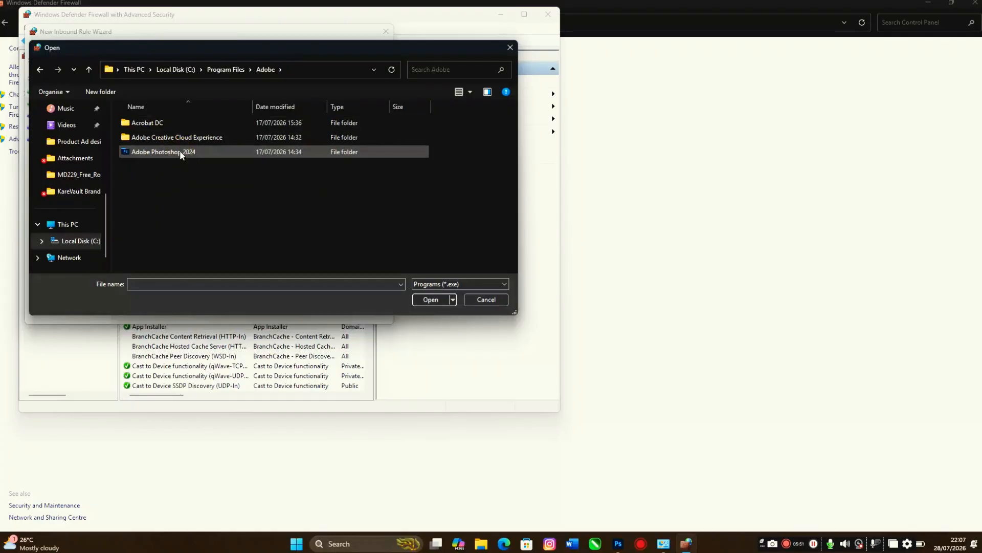
pyautogui.doubleClick(180, 151)
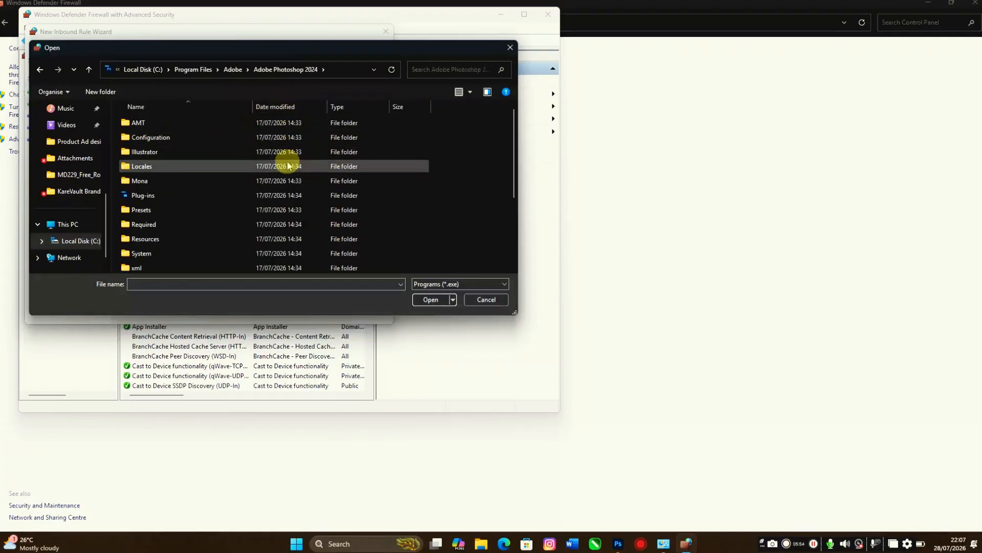
pyautogui.scroll(-3, 289, 164)
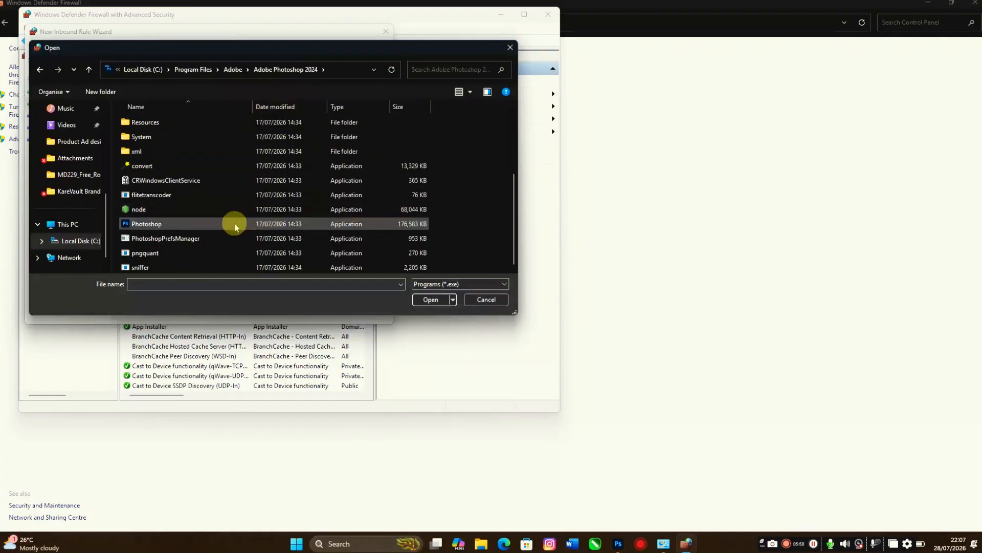
pyautogui.scroll(2, 278, 209)
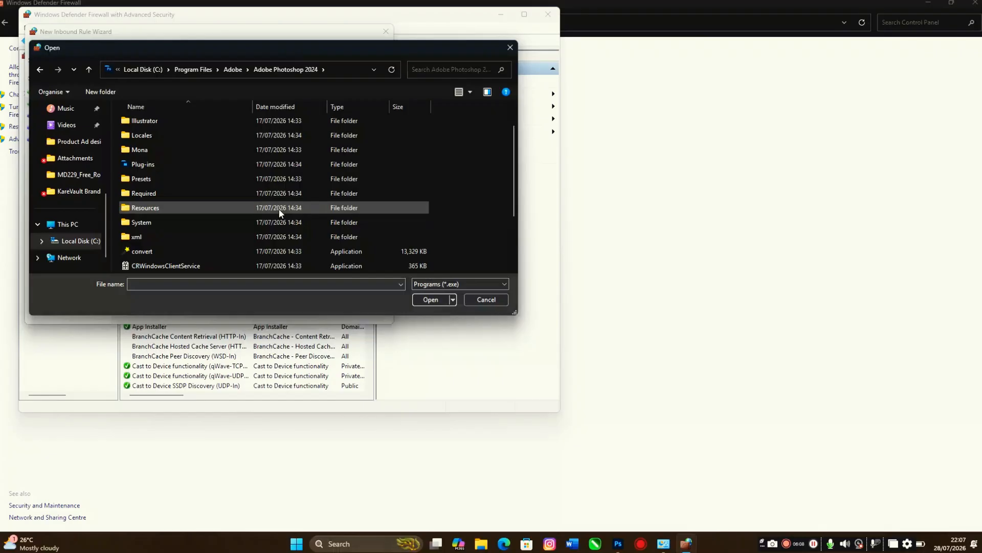
pyautogui.click(506, 50)
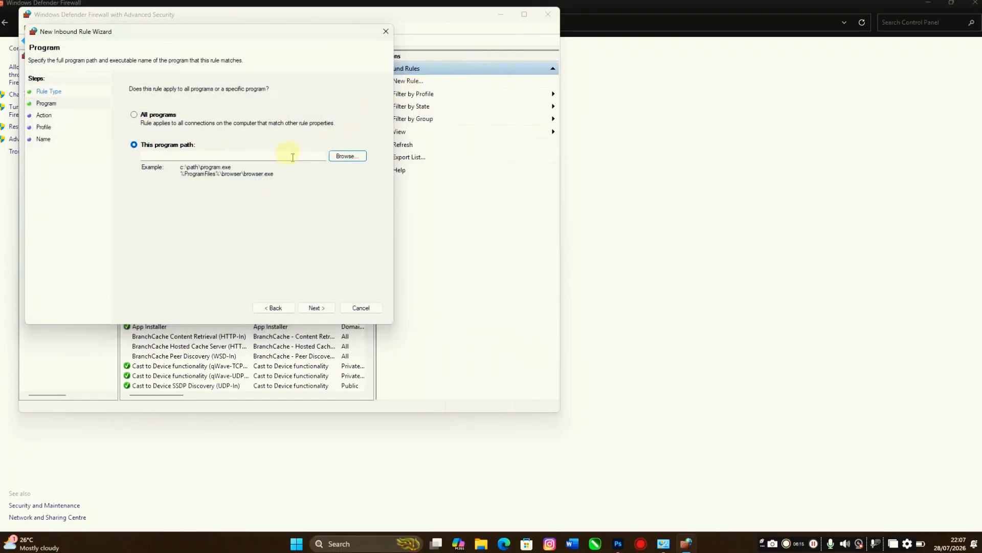
# Open the properties of the Adobe Photoshop 2024 shortcut and copy its full target path
pyautogui.click(617, 546)
pyautogui.rightClick(616, 546)
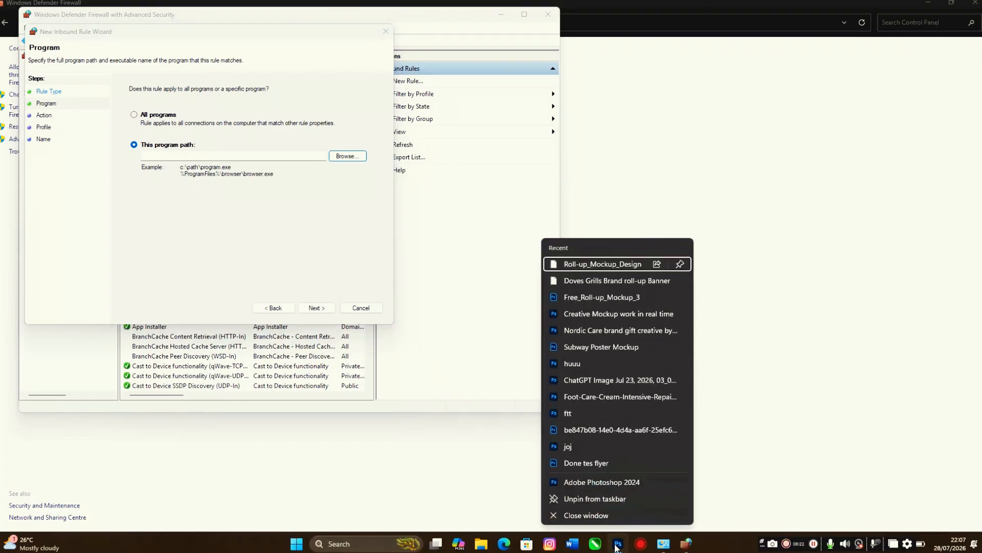
pyautogui.rightClick(596, 483)
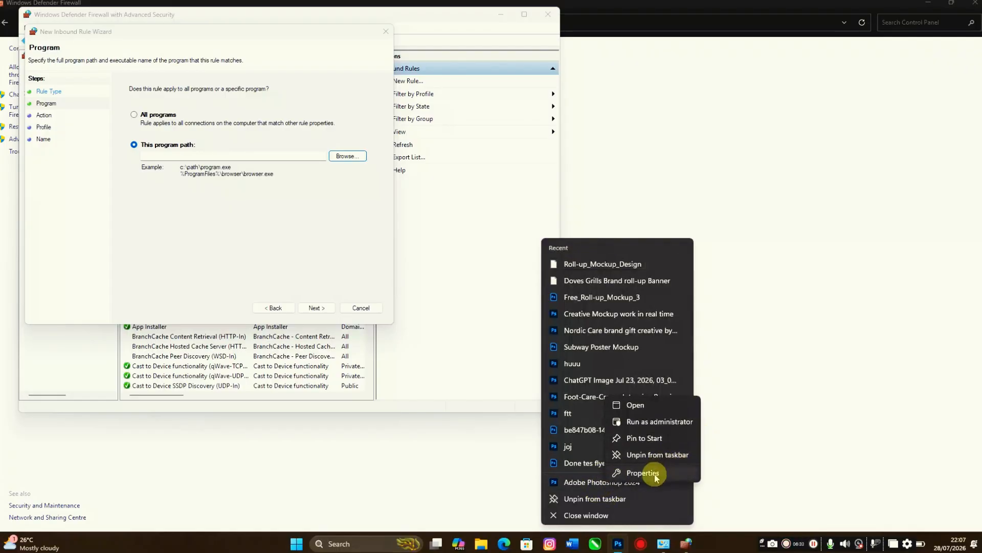
pyautogui.click(655, 474)
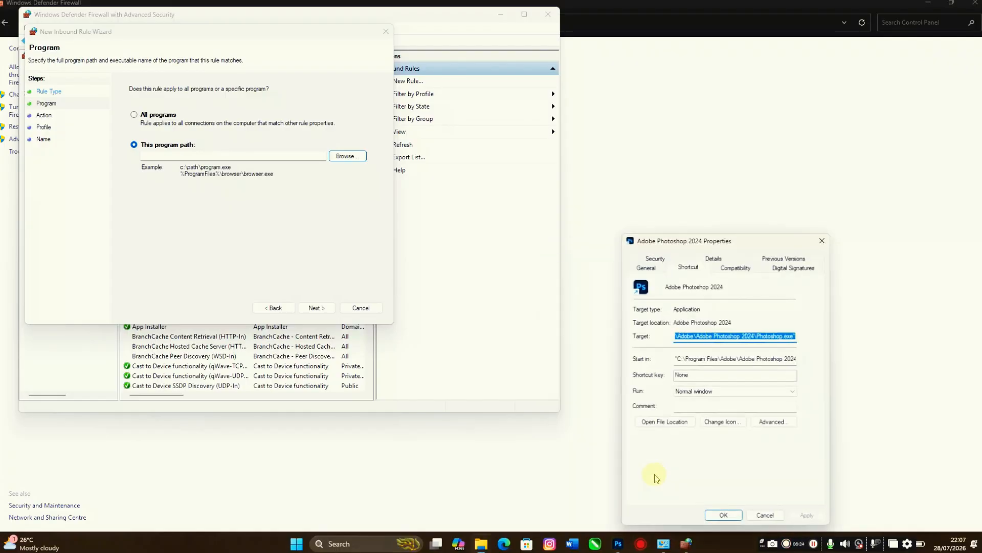
pyautogui.click(707, 339)
pyautogui.hotkey('ctrl', 'a')
pyautogui.rightClick(708, 339)
pyautogui.click(740, 376)
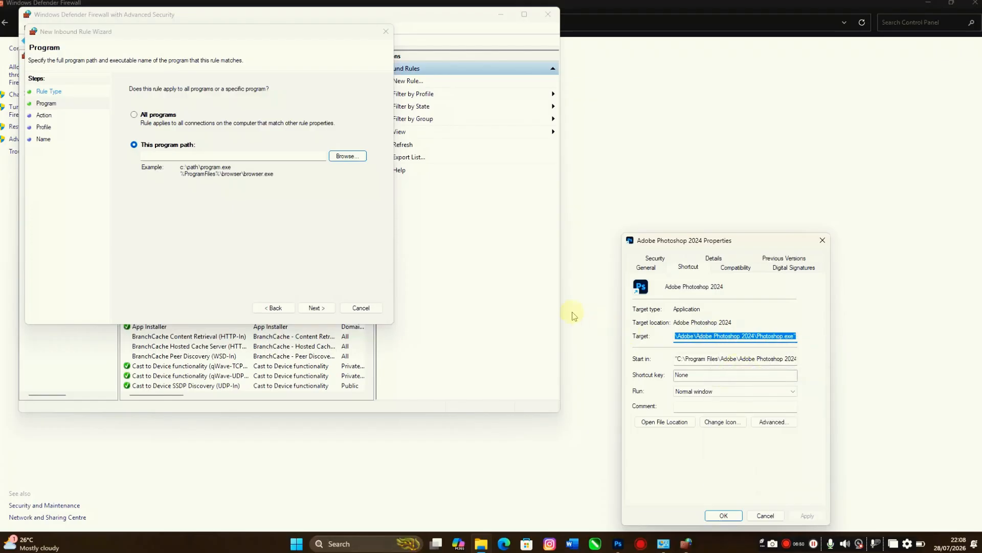
# Paste the copied path as the inbound rule's program path and remove its opening quotation mark
pyautogui.click(240, 155)
pyautogui.hotkey('ctrl', 'v')
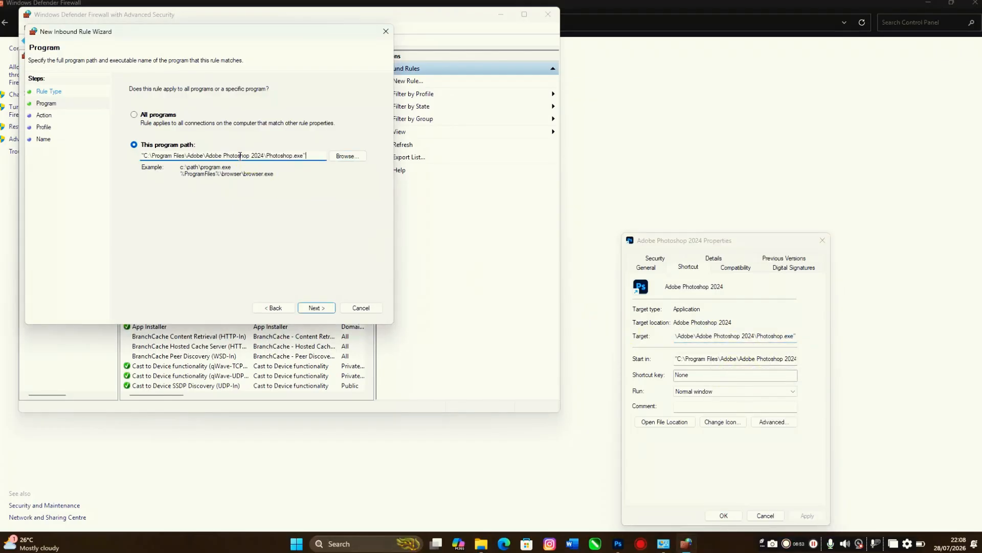
pyautogui.click(145, 155)
pyautogui.press('BackSpace')
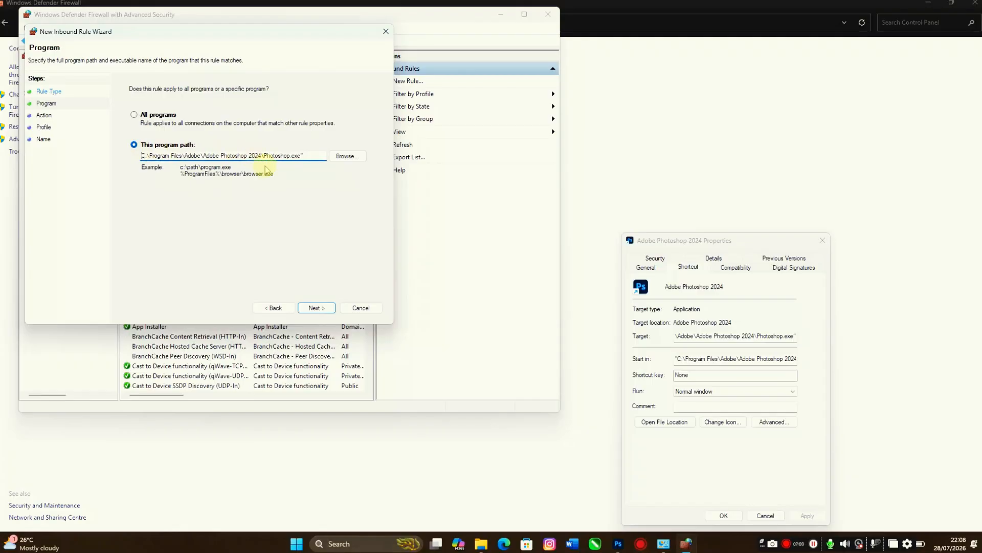
pyautogui.click(325, 156)
pyautogui.hotkey('ctrl', 'a')
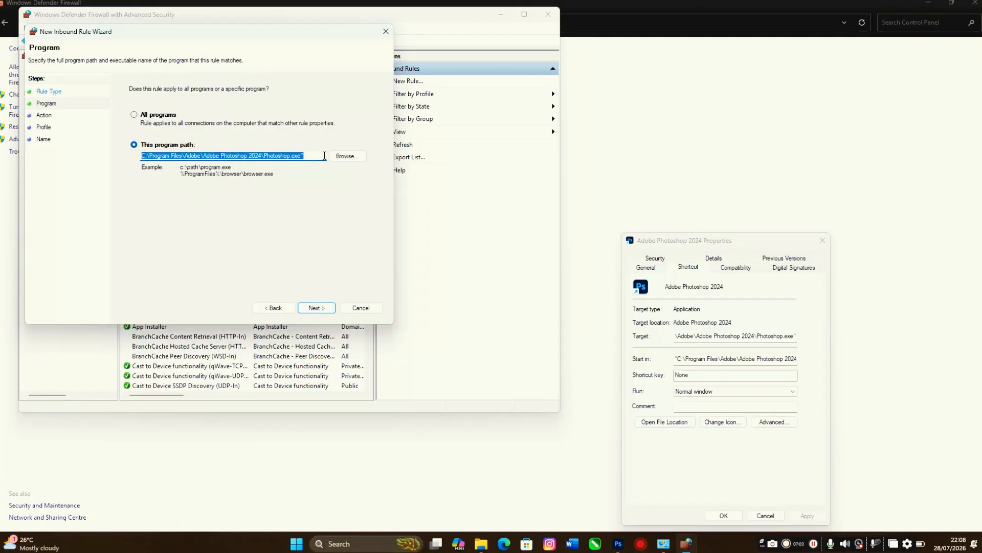
pyautogui.click(318, 308)
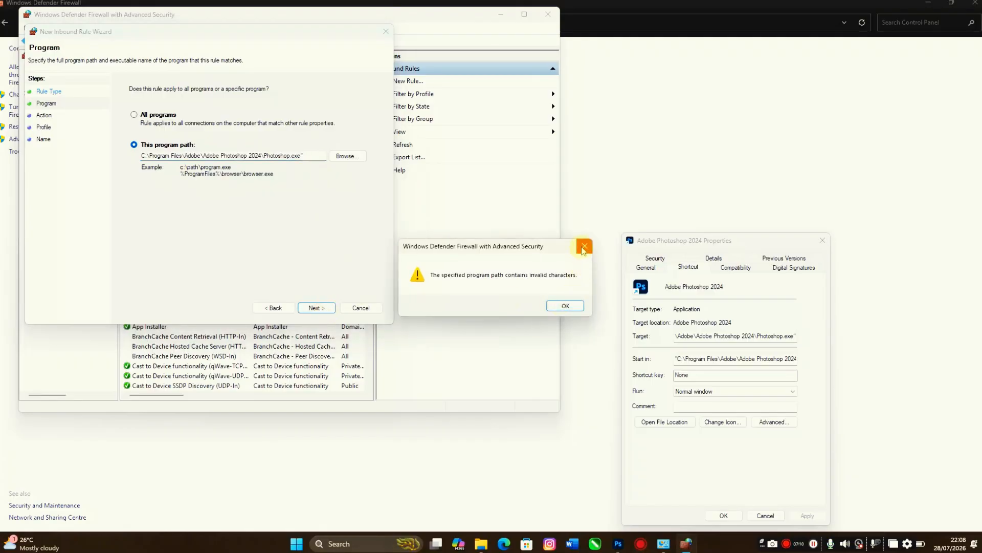
pyautogui.click(565, 305)
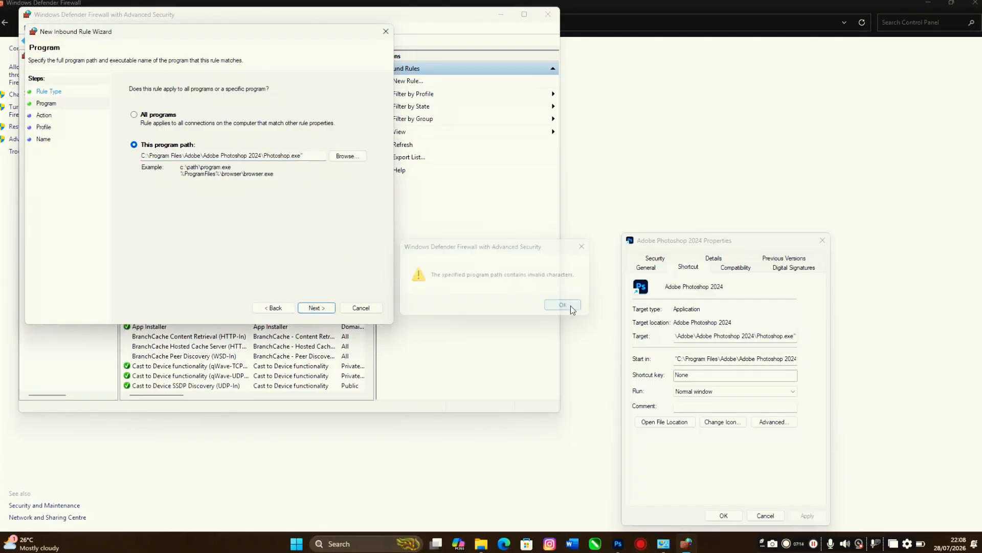
# Remove the closing quotation mark so the program path is C:\Program Files\Adobe\Adobe Photoshop 2024\Photoshop.exe, and continue to the rule's action
pyautogui.click(309, 156)
pyautogui.press('BackSpace')
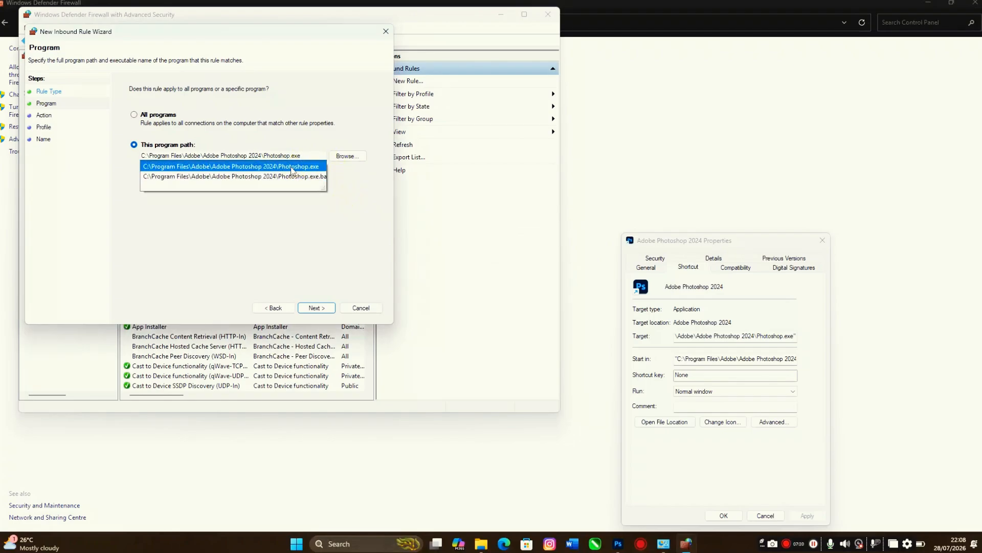
pyautogui.click(293, 166)
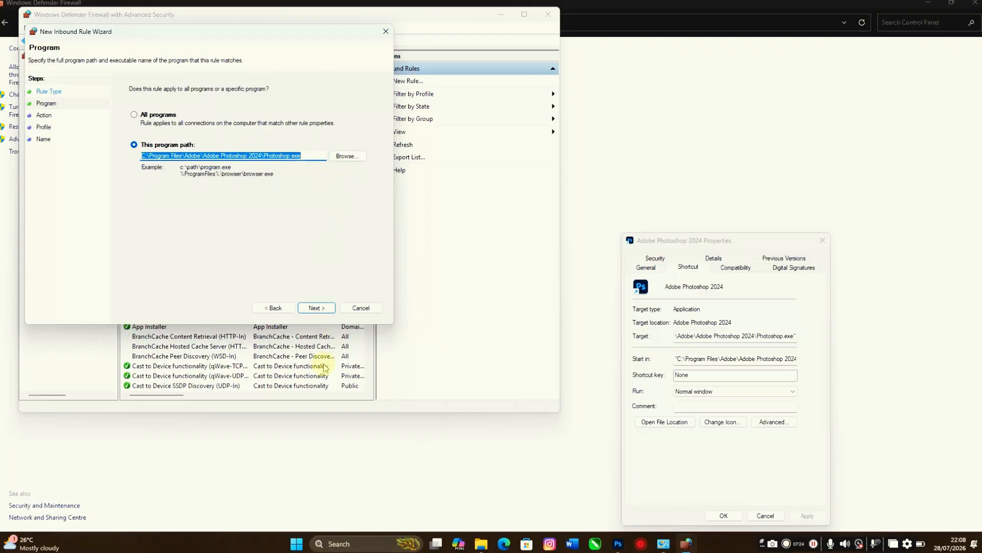
pyautogui.click(316, 308)
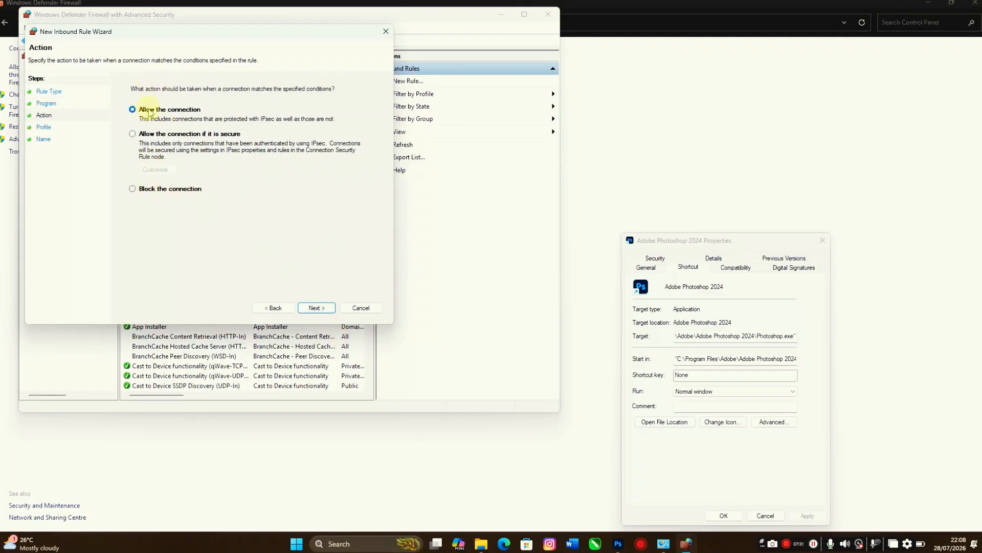
# Set the inbound rule's action to Block the connection and keep it applied to the Domain, Private and Public profiles
pyautogui.click(134, 189)
pyautogui.click(317, 307)
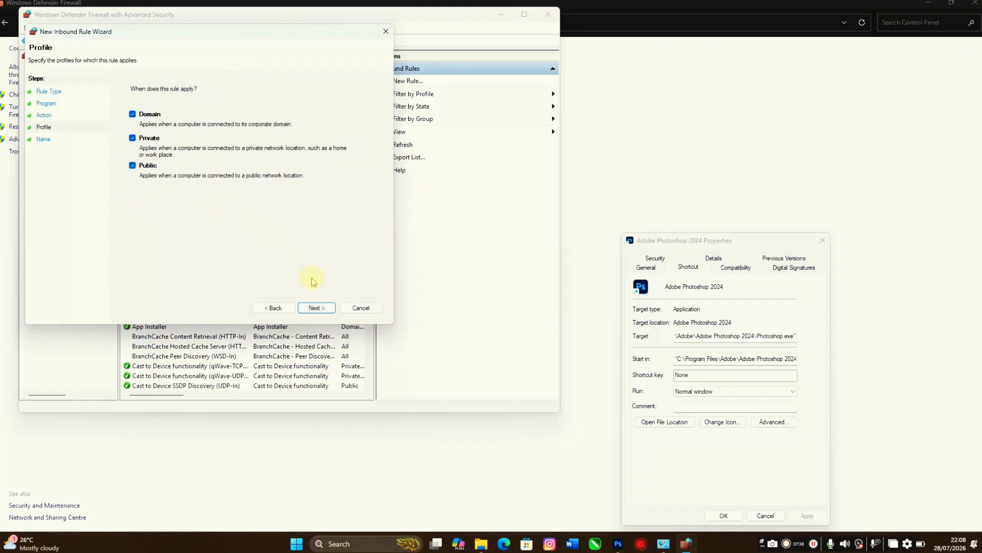
pyautogui.click(317, 308)
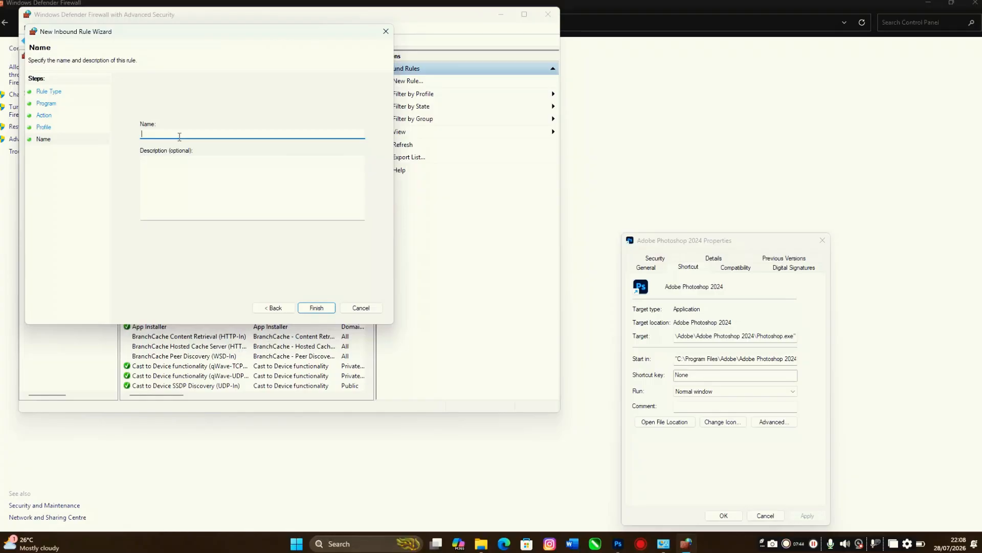
# Name the inbound rule Adobe Photoshop-2024 and finish creating it
pyautogui.write('Adobe 2024')
pyautogui.click(159, 134)
pyautogui.write('Phote')
pyautogui.press('BackSpace')
pyautogui.write('oshop')
pyautogui.click(206, 136)
pyautogui.press('BackSpace')
pyautogui.write('-')
pyautogui.click(317, 307)
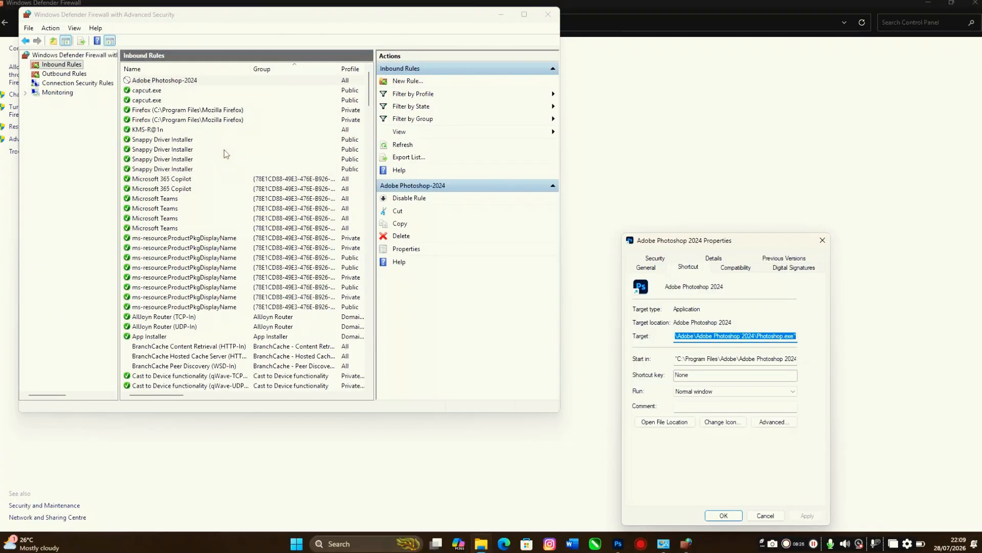
# Look through the full list of inbound rules
pyautogui.scroll(-5, 236, 210)
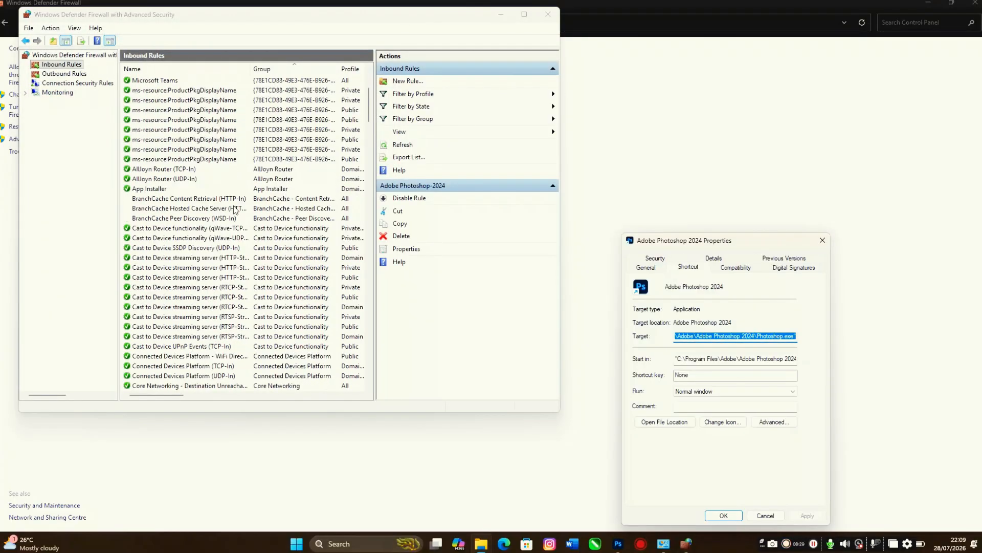
pyautogui.scroll(-15, 235, 210)
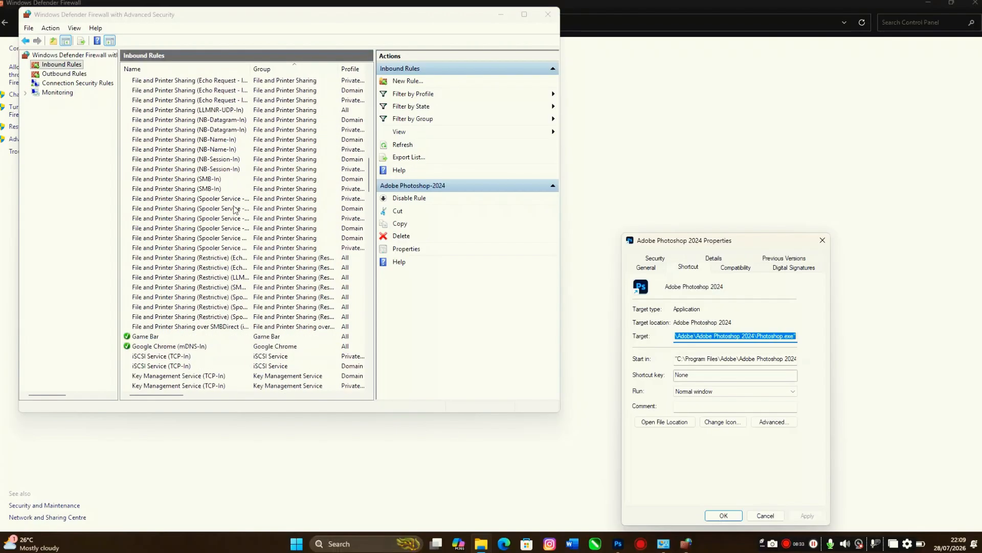
pyautogui.scroll(-20, 235, 210)
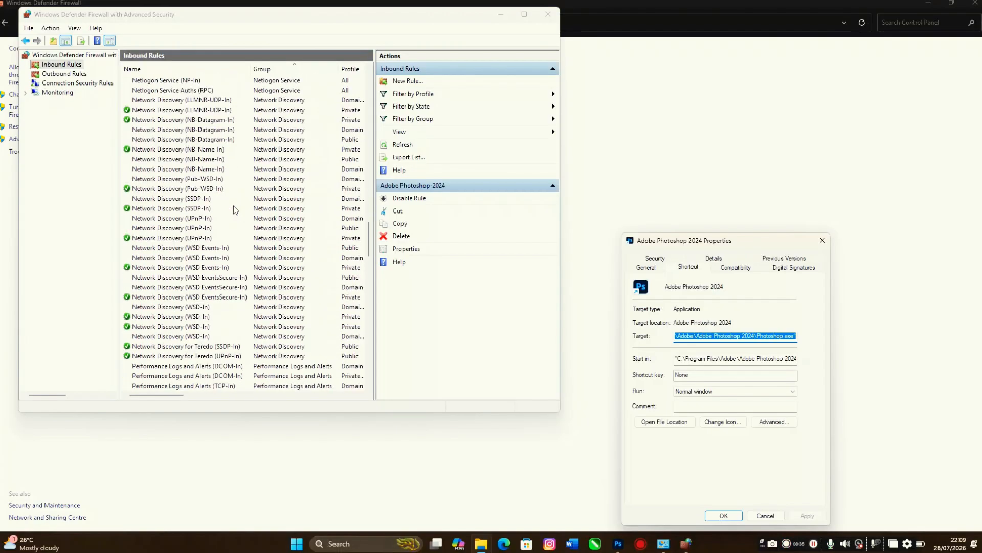
pyautogui.scroll(-20, 234, 209)
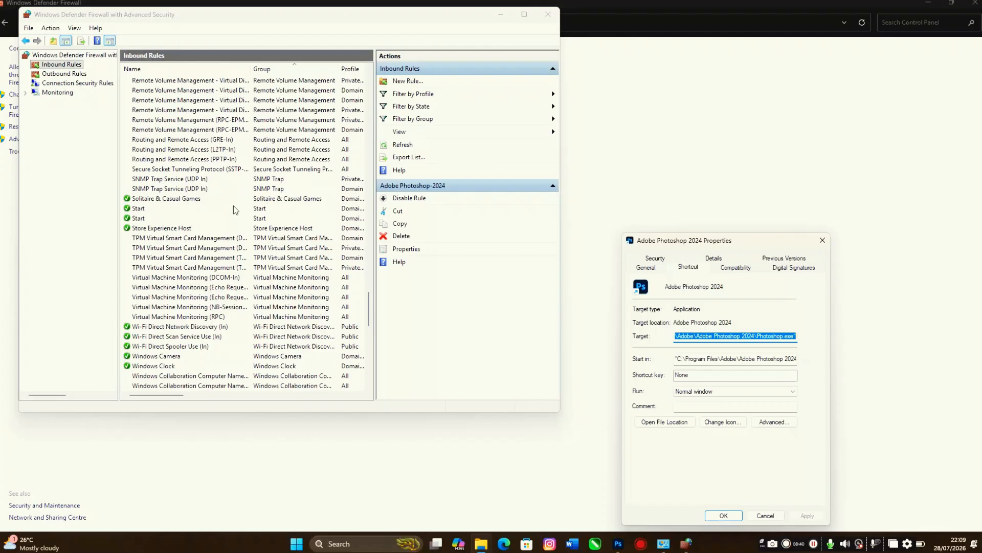
pyautogui.scroll(-15, 234, 209)
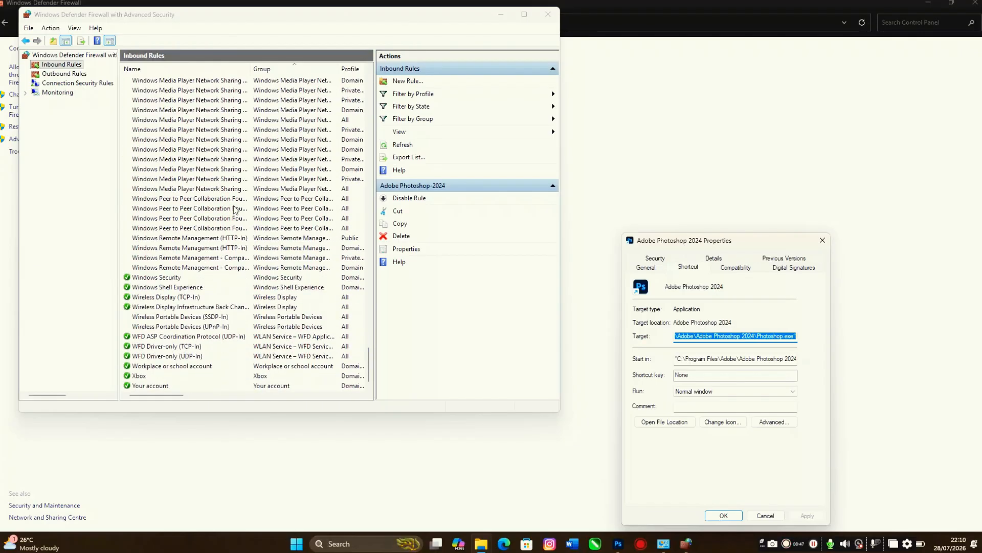
pyautogui.scroll(20, 235, 210)
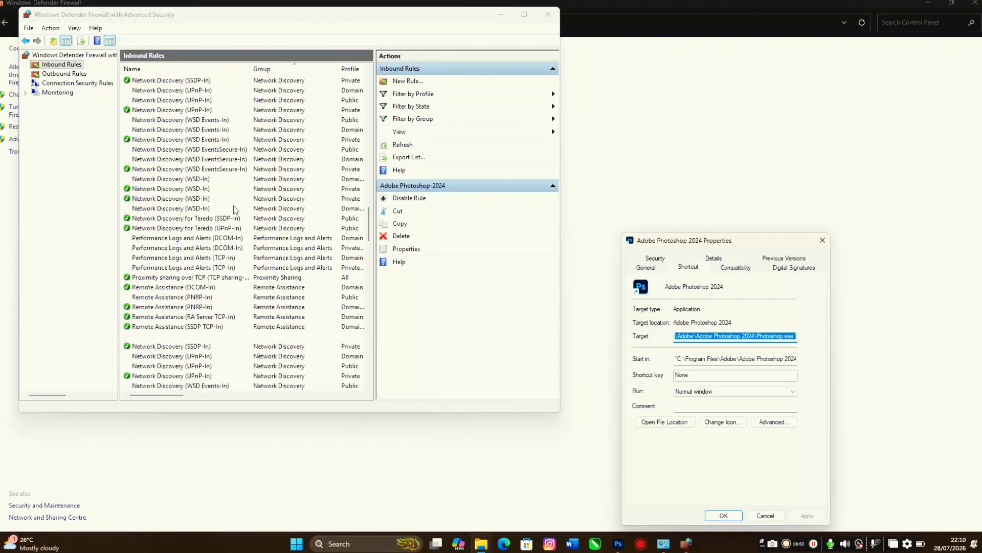
pyautogui.scroll(15, 234, 209)
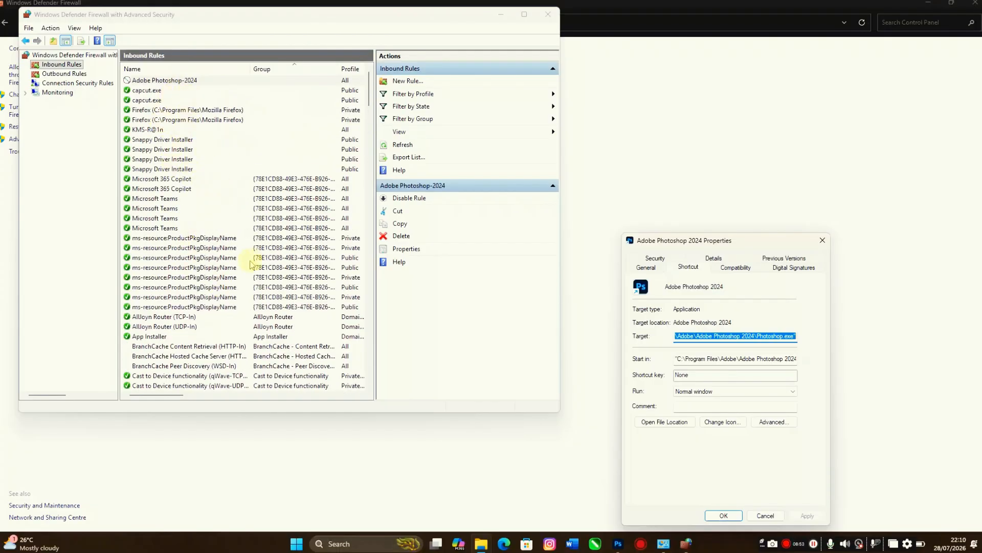
# Start a new outbound rule of type Program with the path C:\Program Files\Adobe\Adobe Photoshop 2024\Photoshop.exe, without quotation marks
pyautogui.click(61, 74)
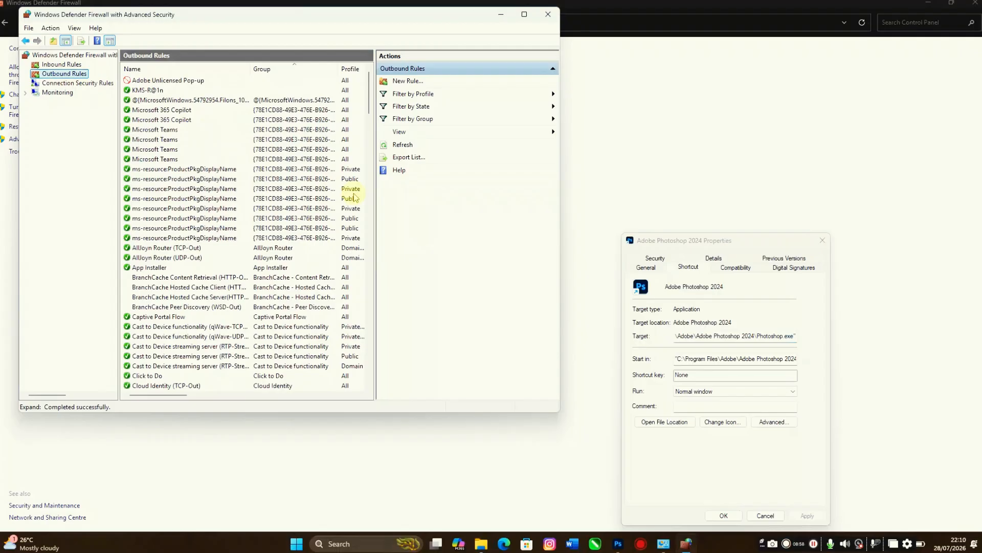
pyautogui.click(410, 82)
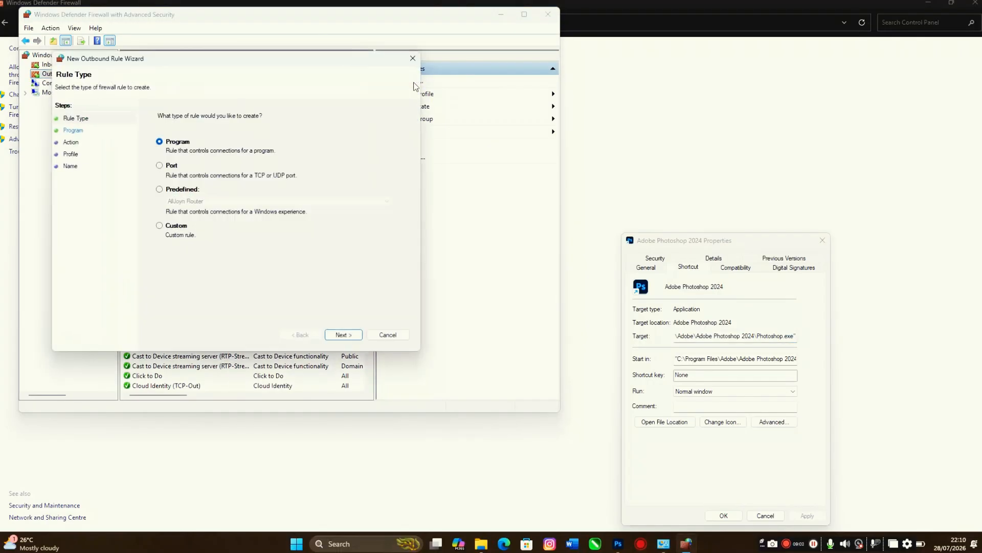
pyautogui.click(344, 335)
pyautogui.hotkey('ctrl', 'v')
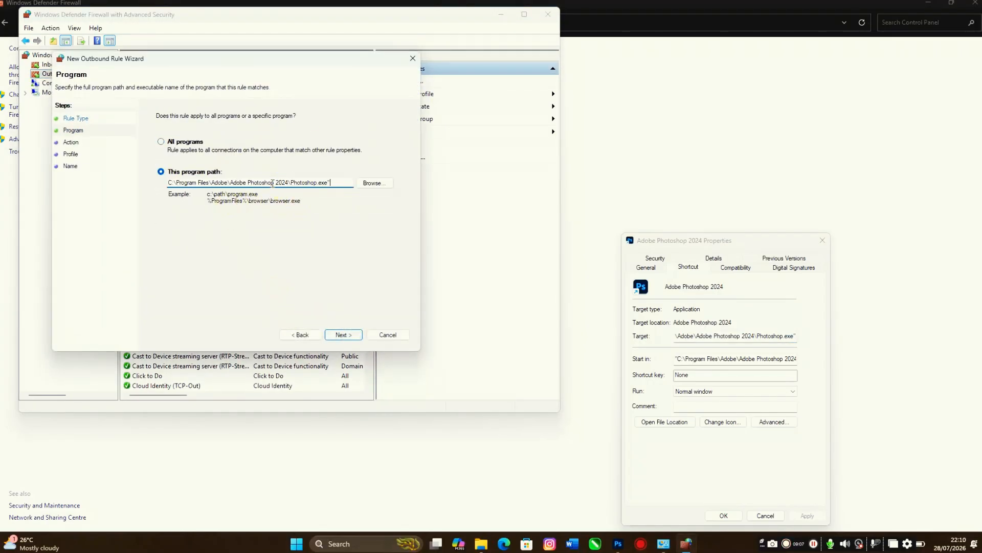
pyautogui.press('BackSpace')
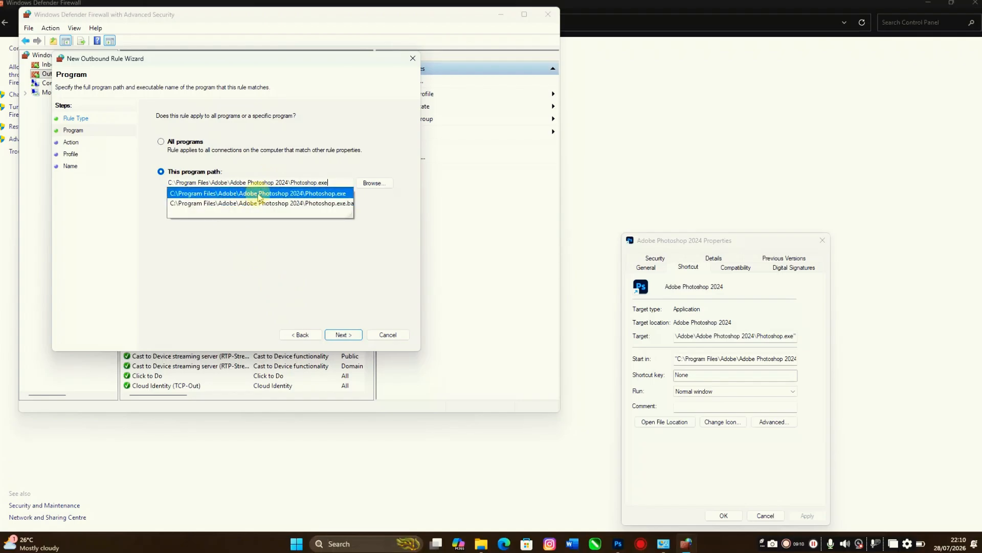
pyautogui.click(252, 193)
pyautogui.click(343, 334)
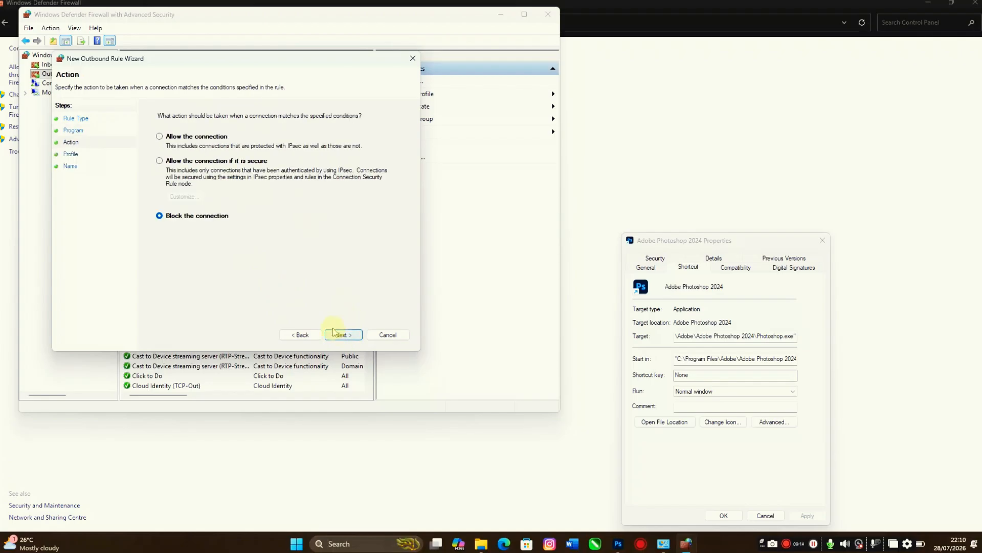
# Keep Block the connection and all profiles for the outbound rule, name it Adobe Photoshop-2024 and finish creating it
pyautogui.click(340, 335)
pyautogui.click(340, 335)
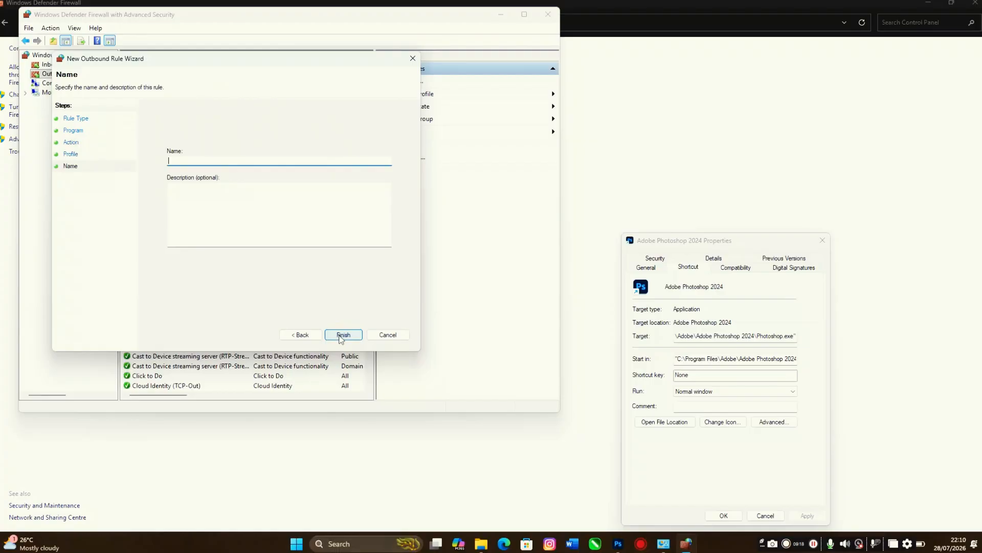
pyautogui.write('Adobe Photoshop')
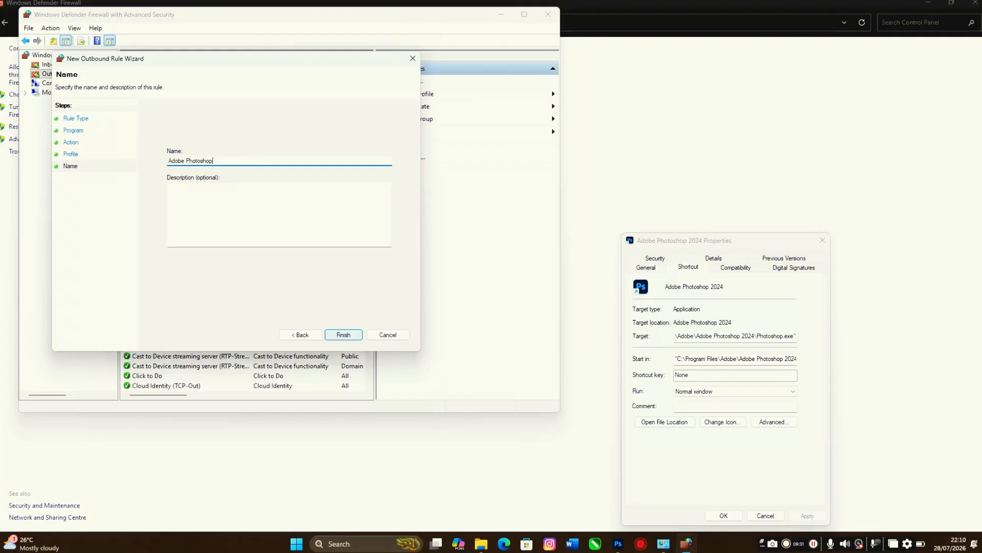
pyautogui.write('-2024')
pyautogui.click(345, 338)
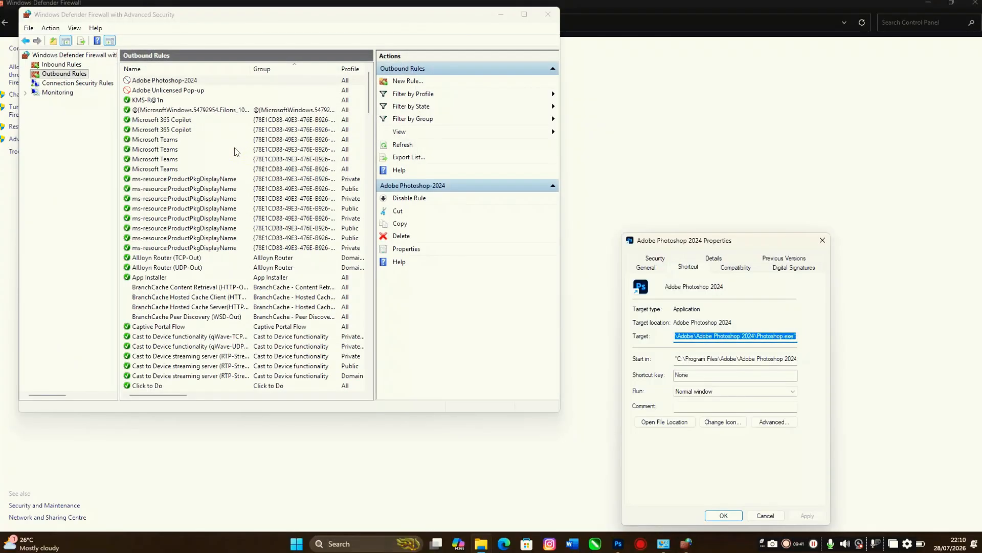
# Delete the Adobe Unlicensed Pop-up rule from the outbound rules
pyautogui.scroll(-3, 249, 196)
pyautogui.scroll(3, 249, 196)
pyautogui.click(192, 91)
pyautogui.rightClick(192, 95)
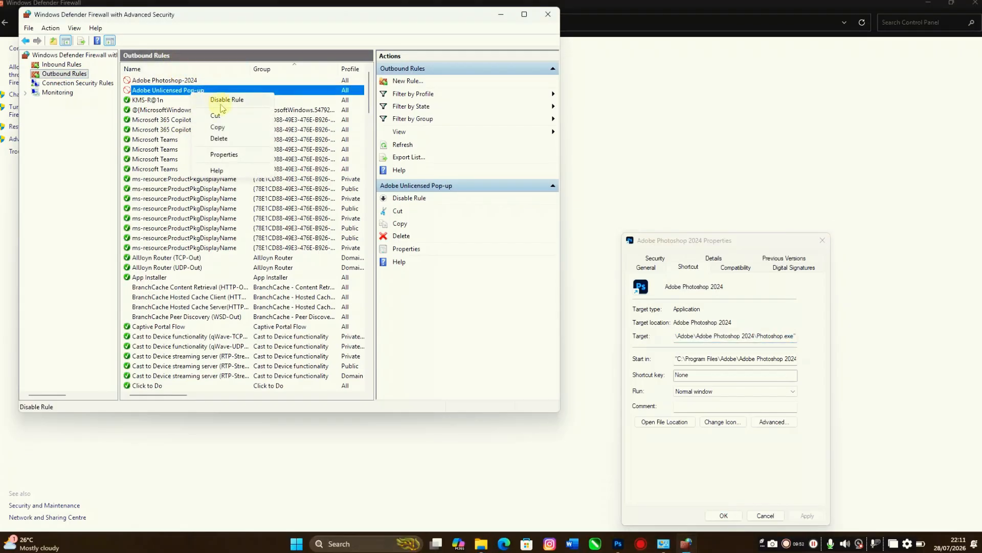
pyautogui.click(231, 138)
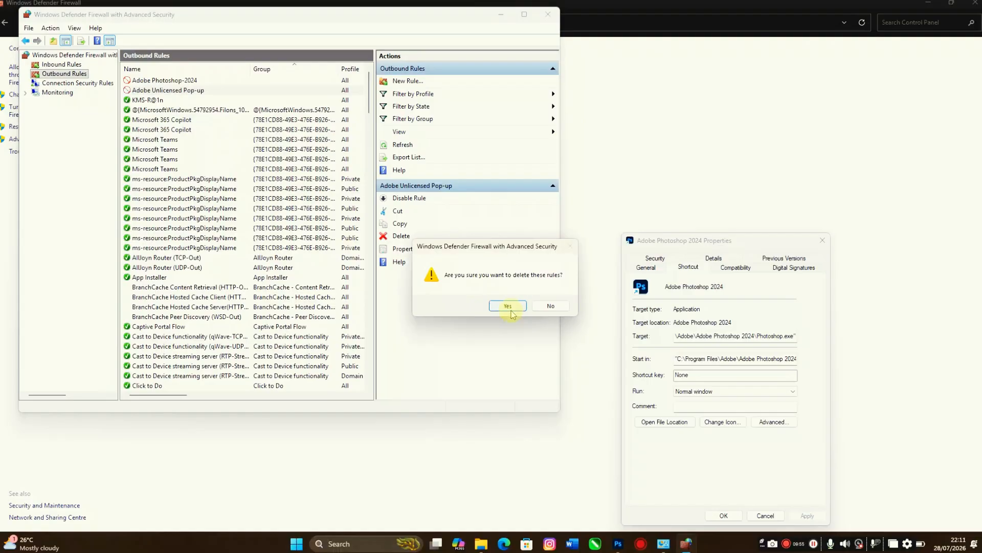
pyautogui.click(507, 306)
# Close the advanced firewall window and the Adobe Photoshop 2024 properties dialog after checking the outbound rules
pyautogui.scroll(-20, 260, 251)
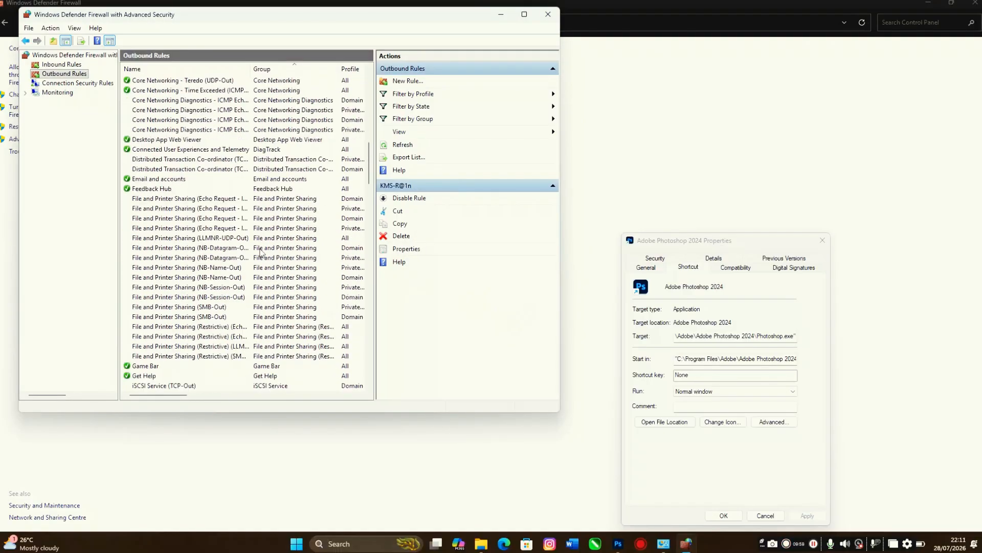
pyautogui.scroll(-20, 260, 251)
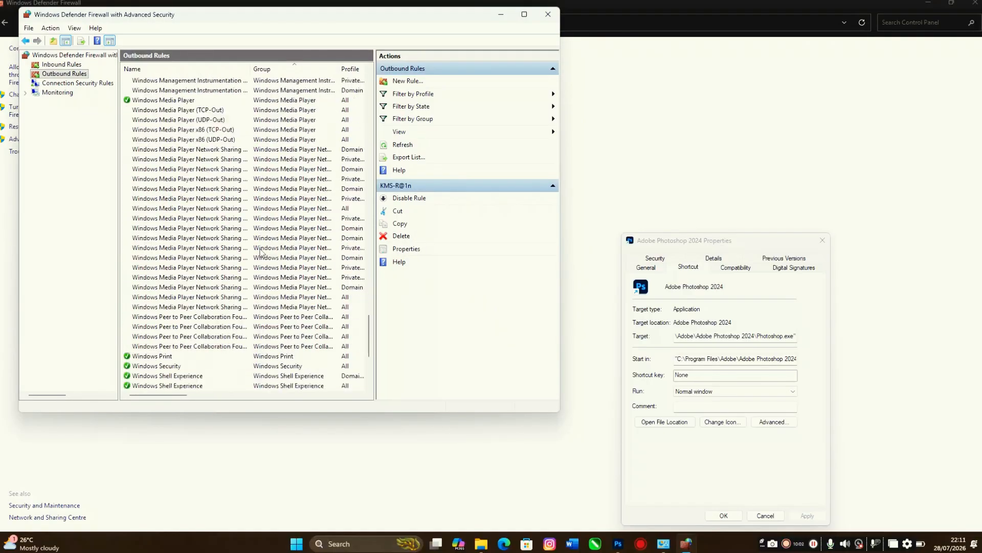
pyautogui.scroll(20, 259, 251)
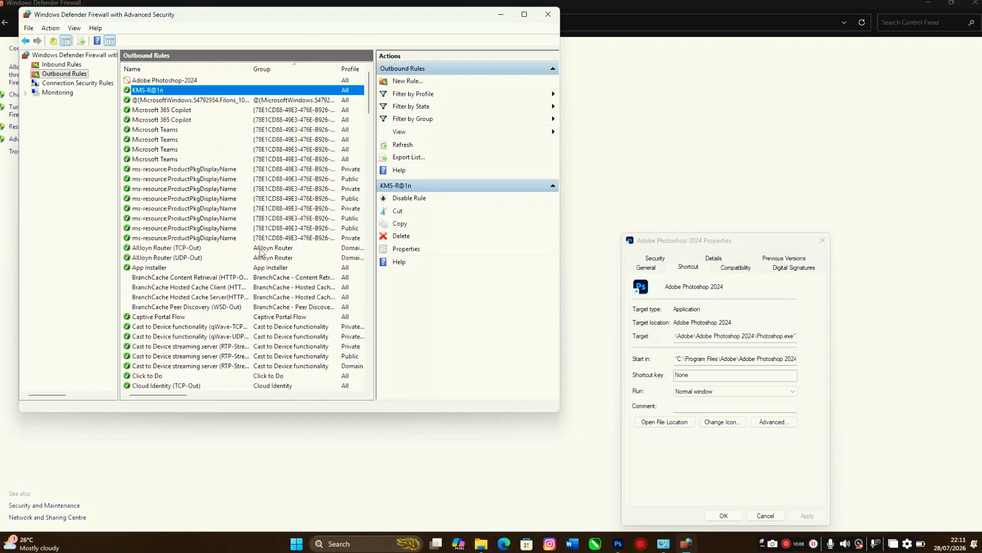
pyautogui.click(548, 16)
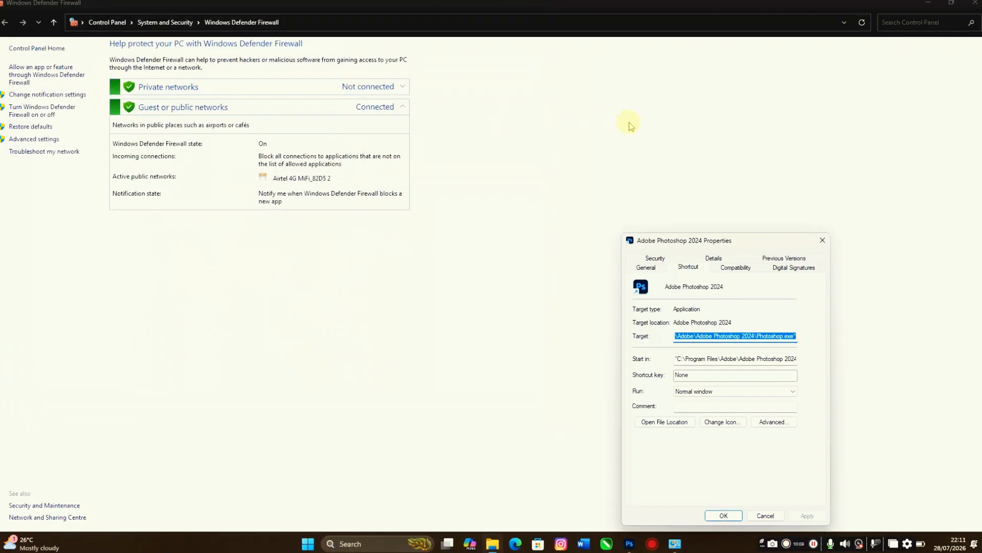
pyautogui.click(822, 240)
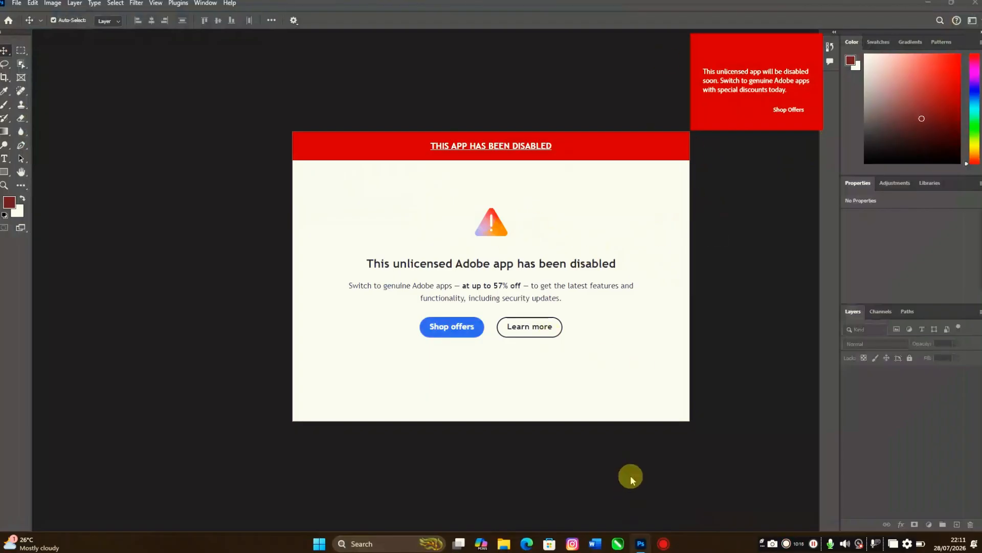
# Try to close the running Photoshop window that shows the disabled-app notice
pyautogui.rightClick(640, 545)
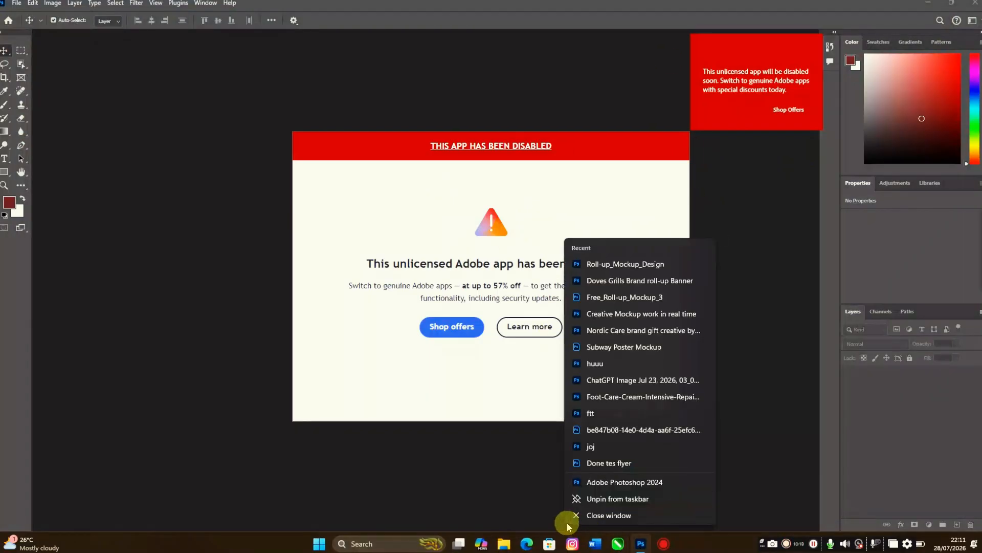
pyautogui.click(602, 518)
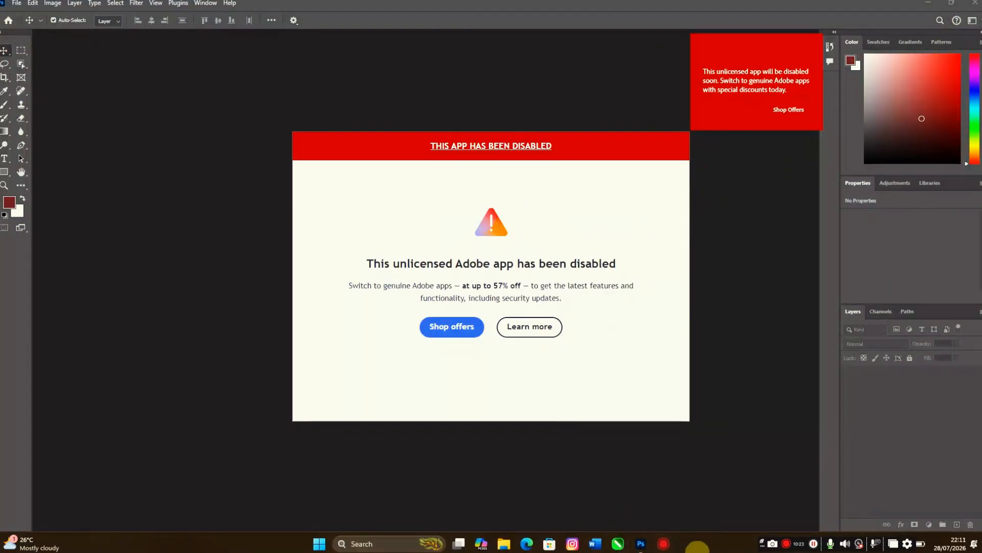
pyautogui.moveTo(639, 551)
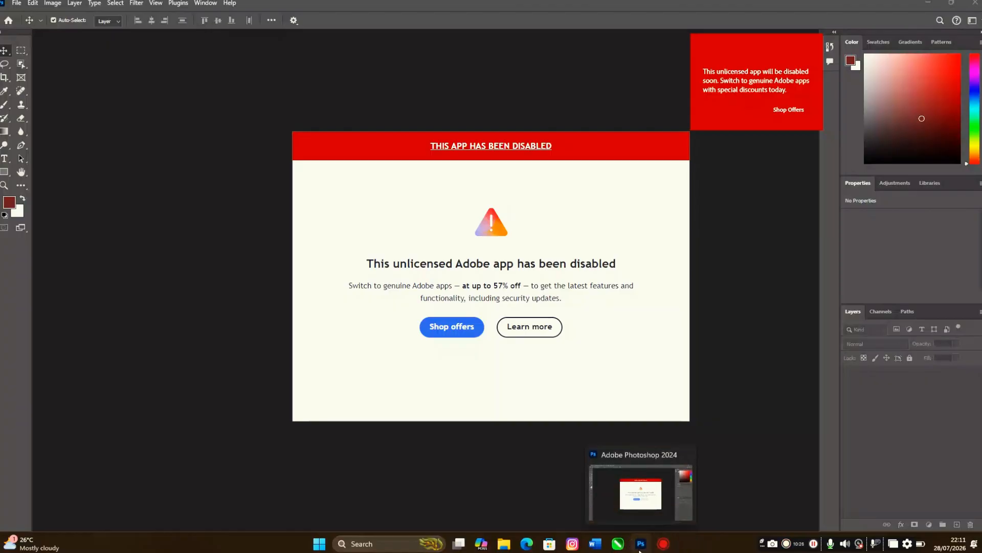
pyautogui.rightClick(641, 548)
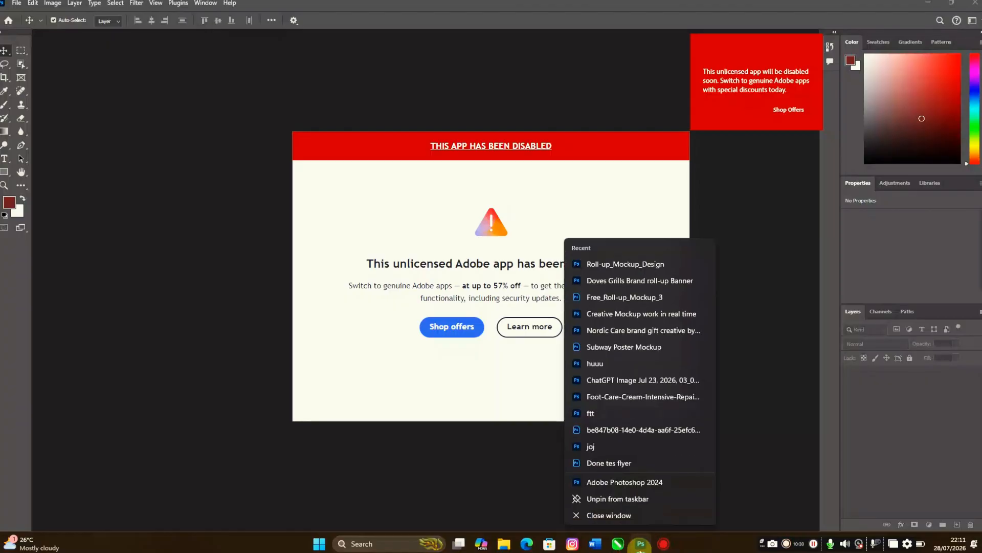
pyautogui.click(609, 515)
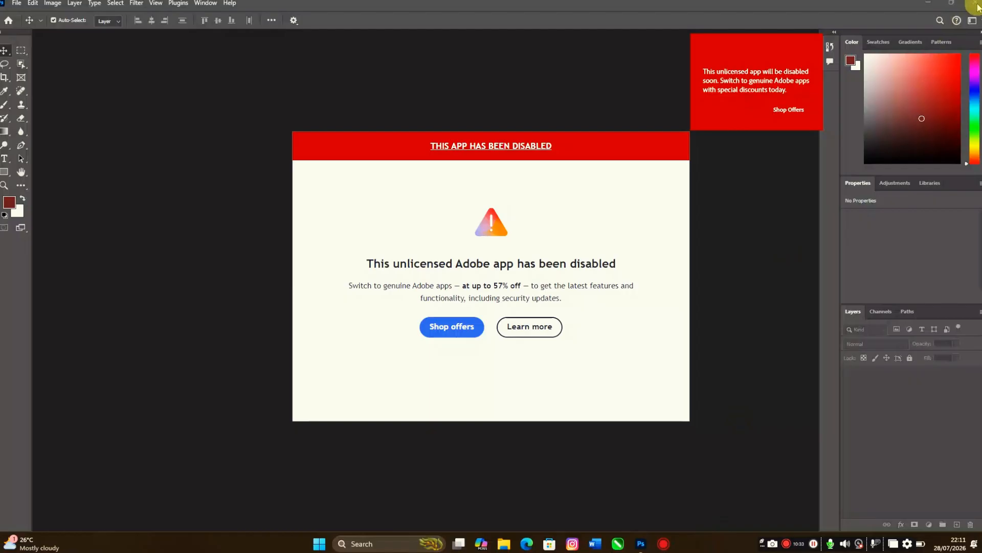
# Switch to Task Manager and end the Adobe Photoshop 2024 task
pyautogui.rightClick(712, 546)
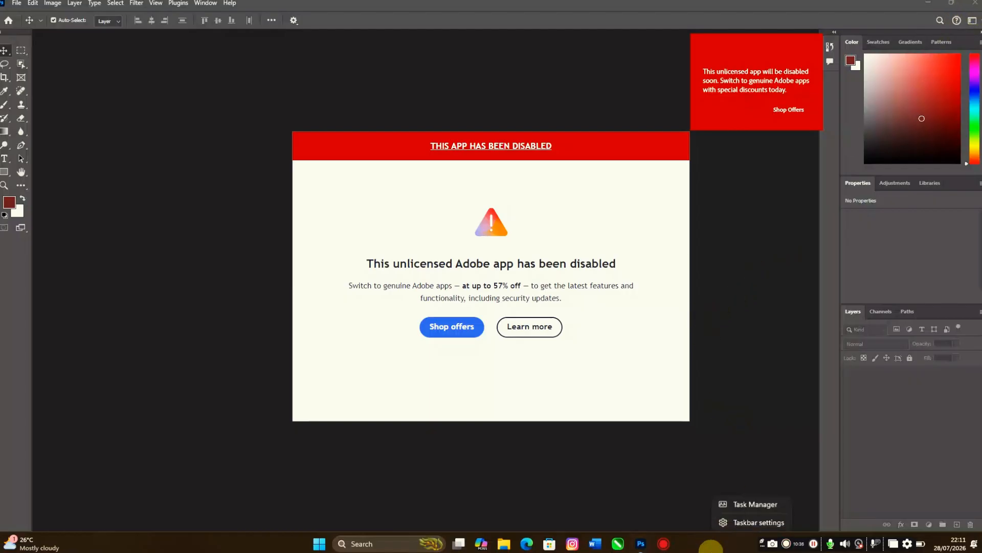
pyautogui.click(754, 501)
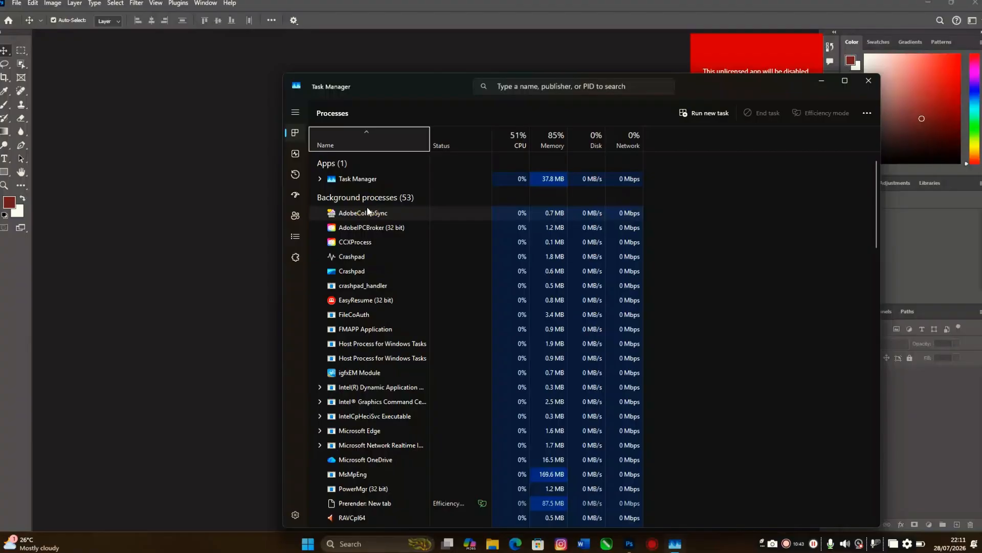
pyautogui.click(366, 184)
pyautogui.click(756, 114)
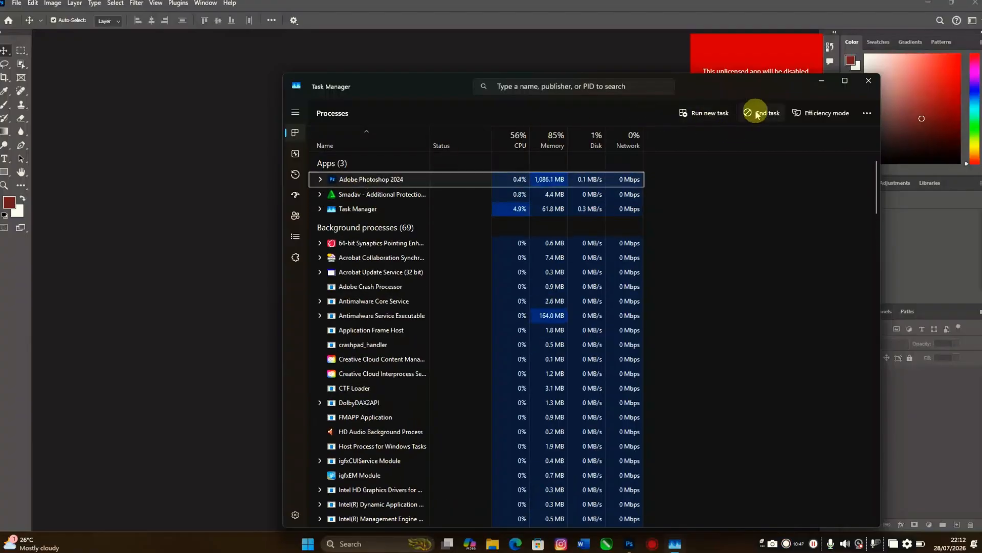
pyautogui.click(756, 110)
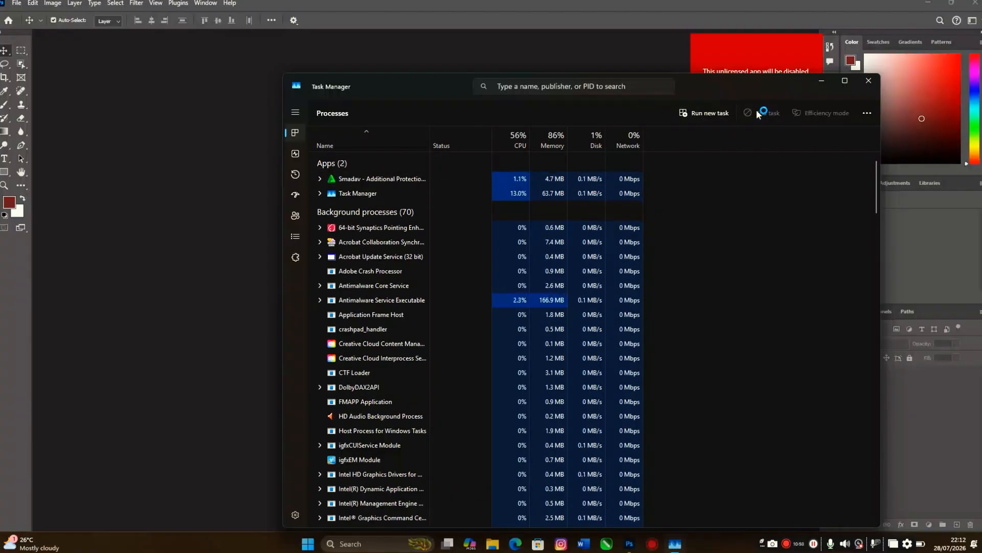
# End the remaining Adobe Photoshop 2024 process and close Task Manager
pyautogui.click(869, 82)
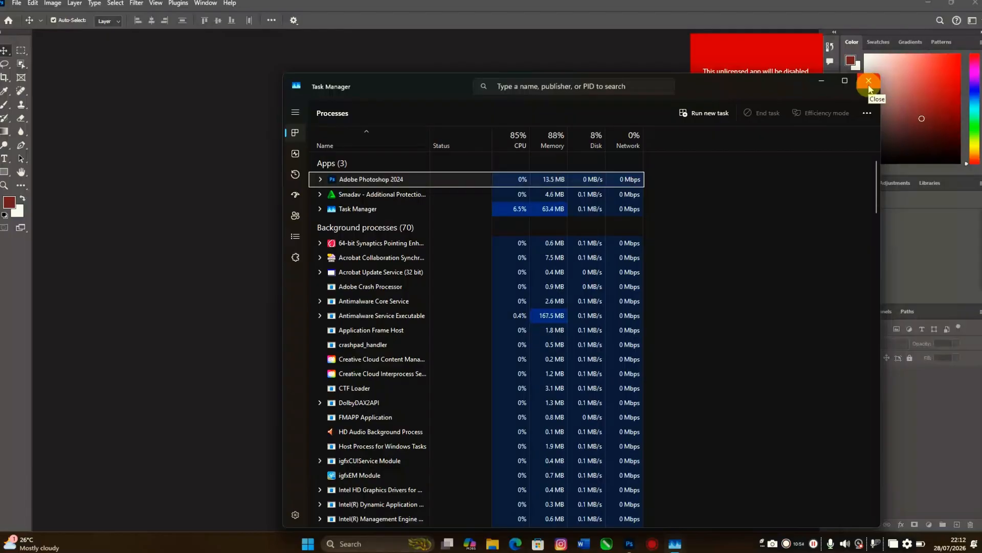
pyautogui.click(401, 182)
pyautogui.click(763, 113)
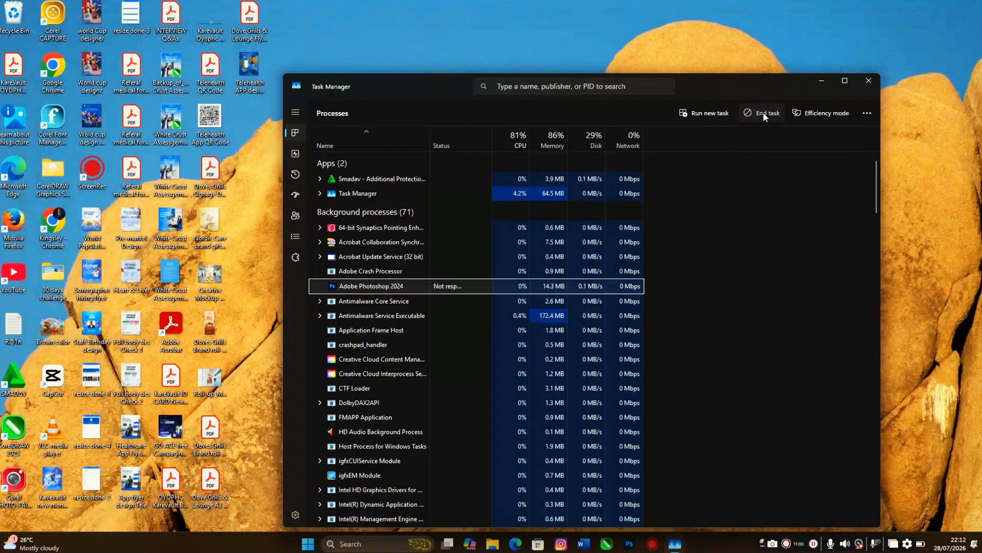
pyautogui.click(686, 37)
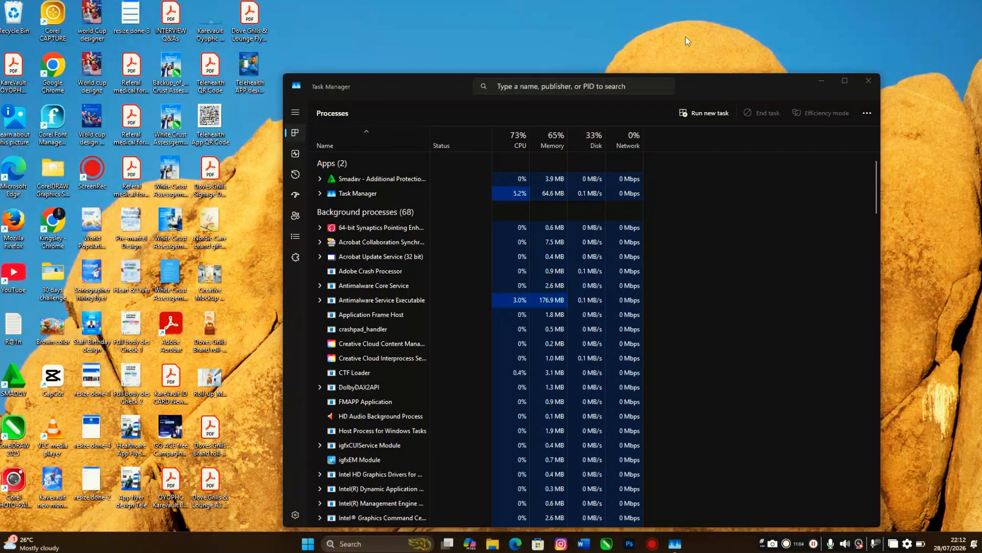
pyautogui.click(869, 80)
# Relaunch Adobe Photoshop 2024 and go from its home screen to the empty workspace
pyautogui.click(641, 544)
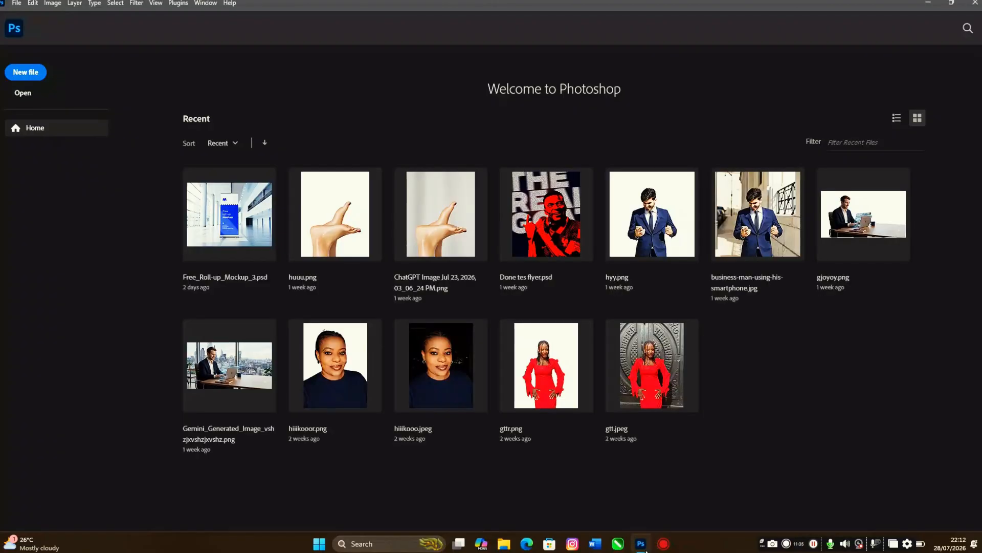
pyautogui.click(16, 28)
pyautogui.click(15, 29)
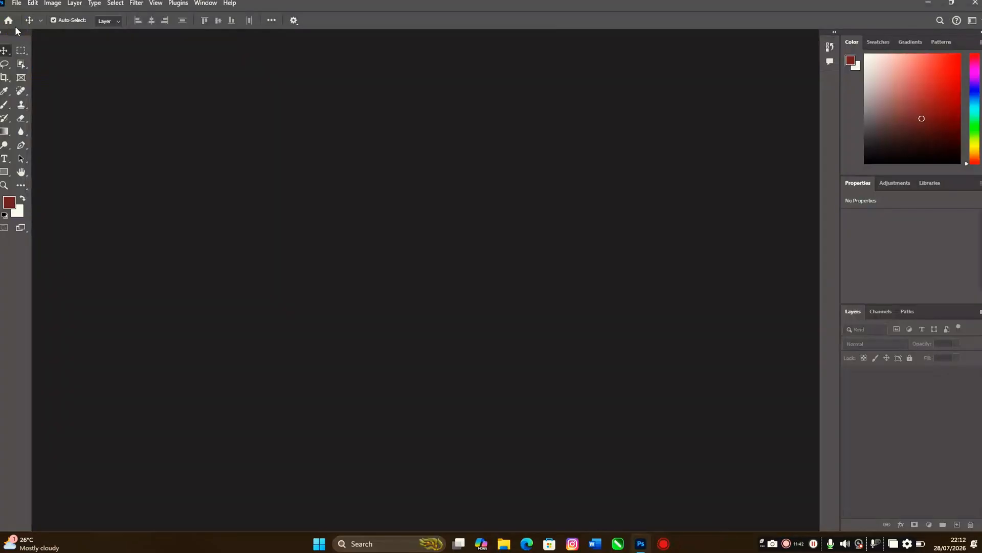